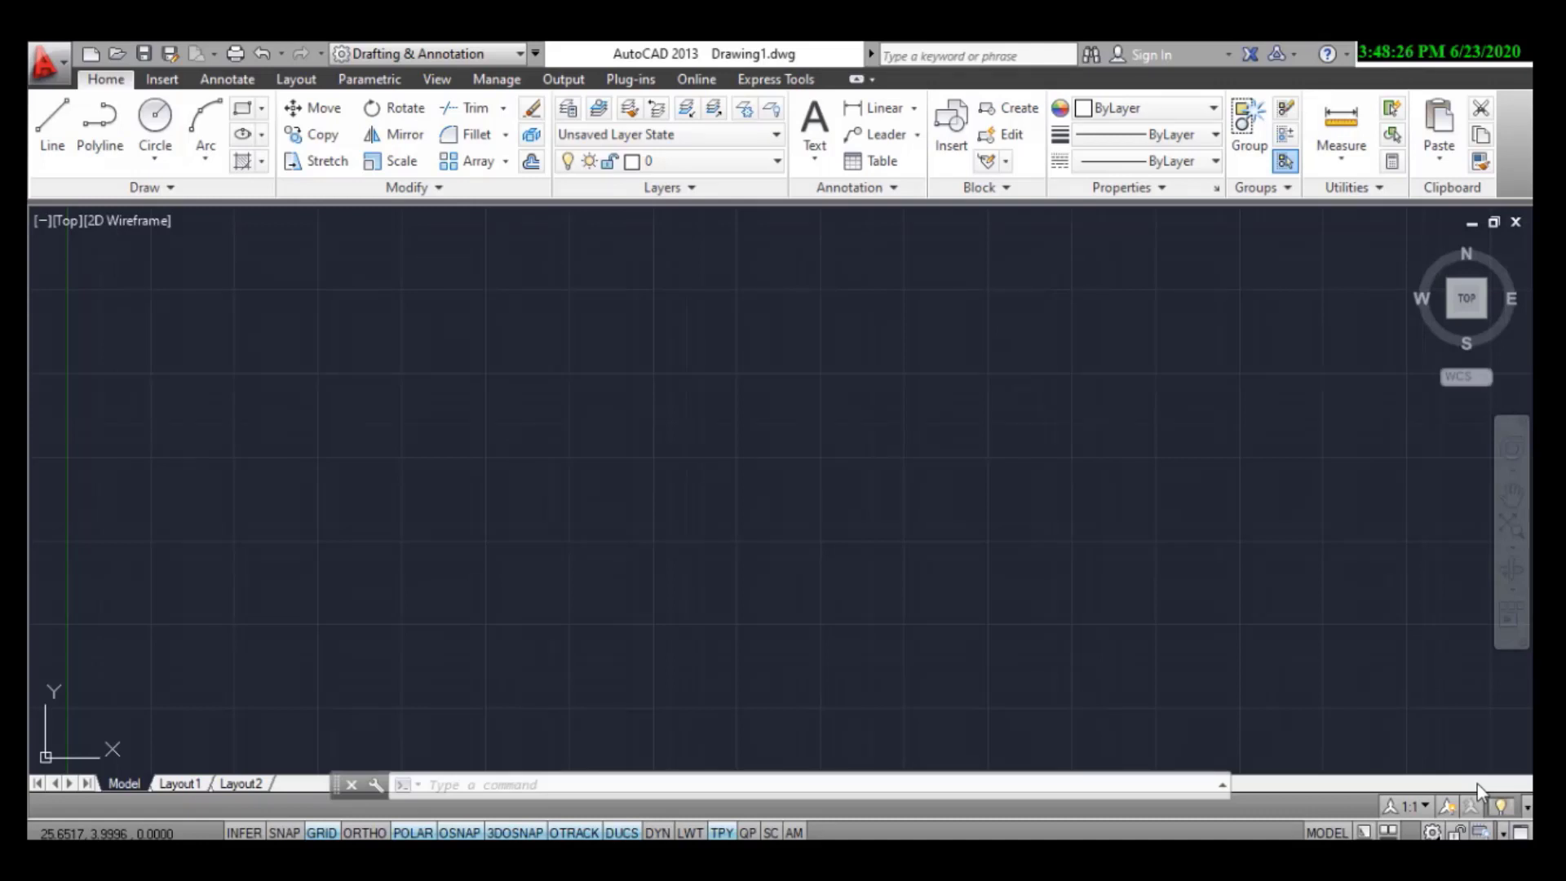
Step: Draw a wide horizontal rectangle from two opposite corners near the middle of the empty drawing
key("s")
left_click(241, 114)
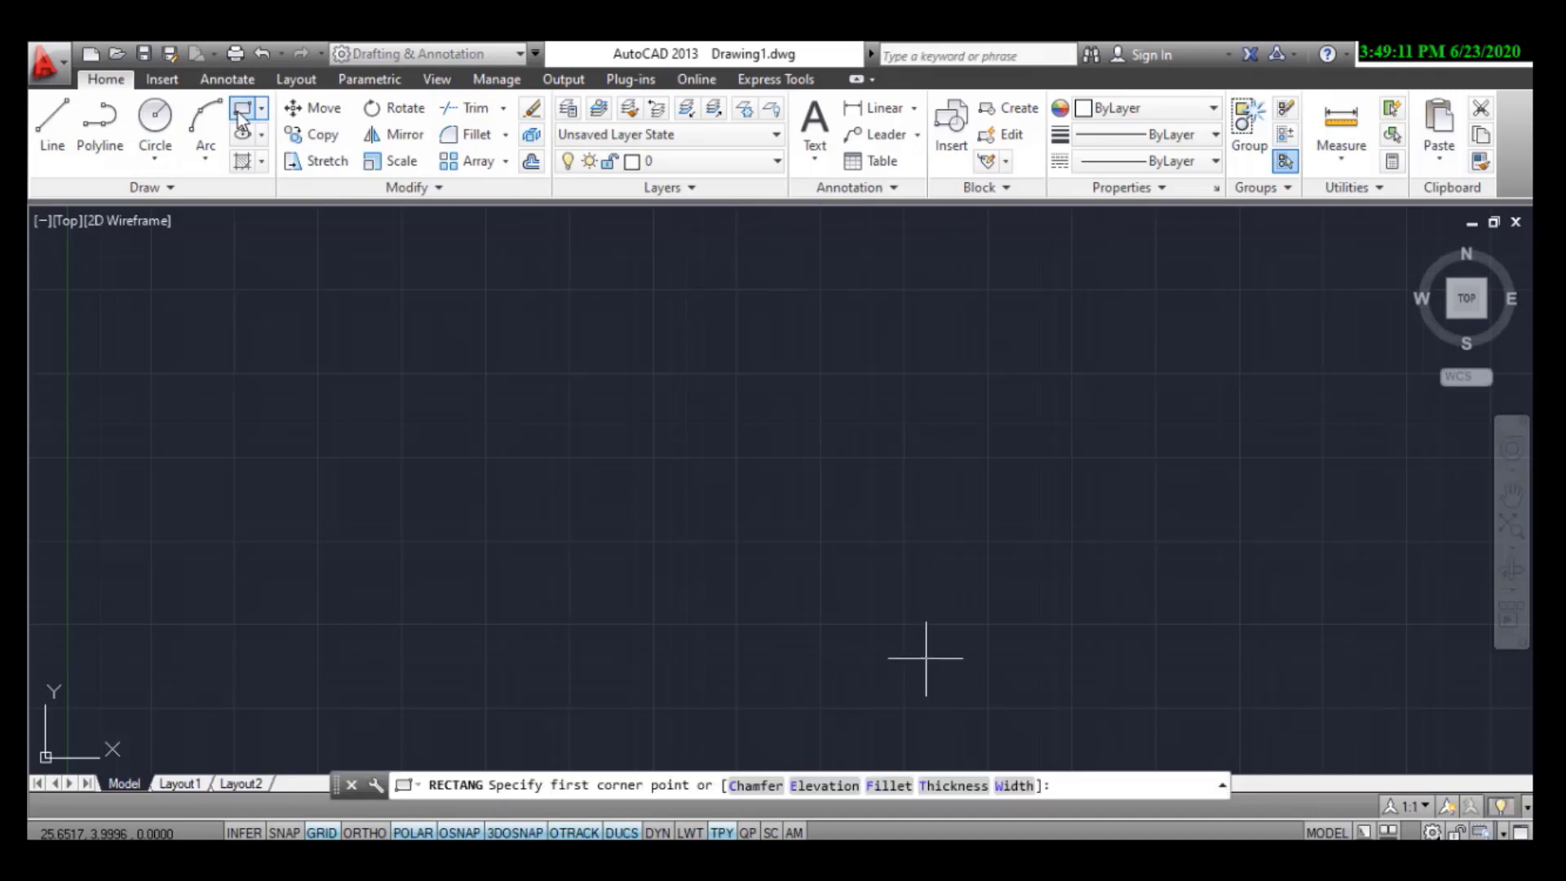
left_click(328, 371)
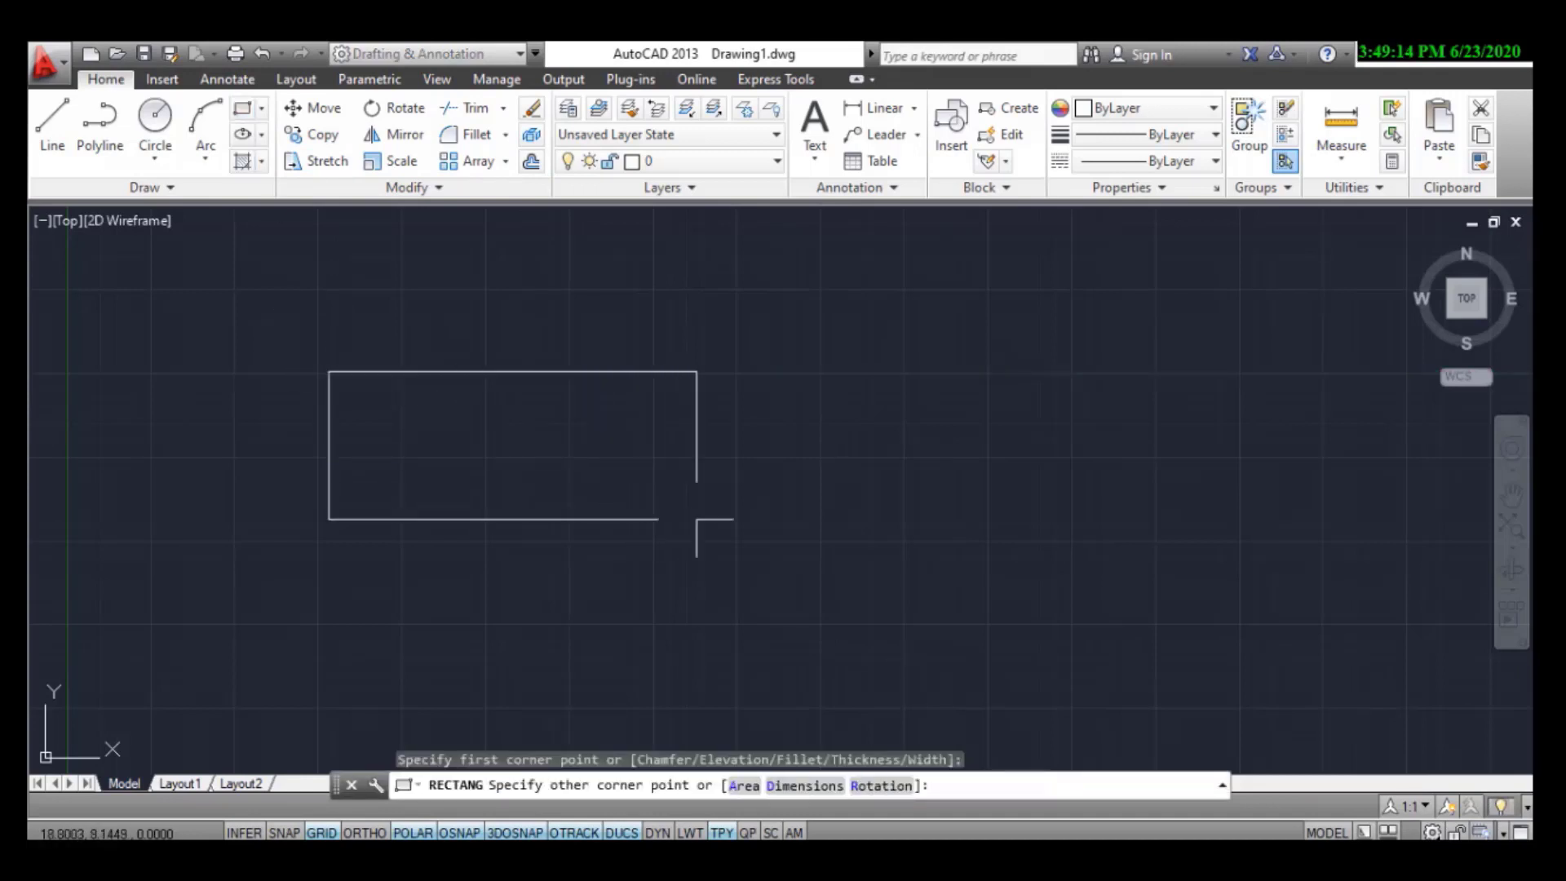
left_click(697, 519)
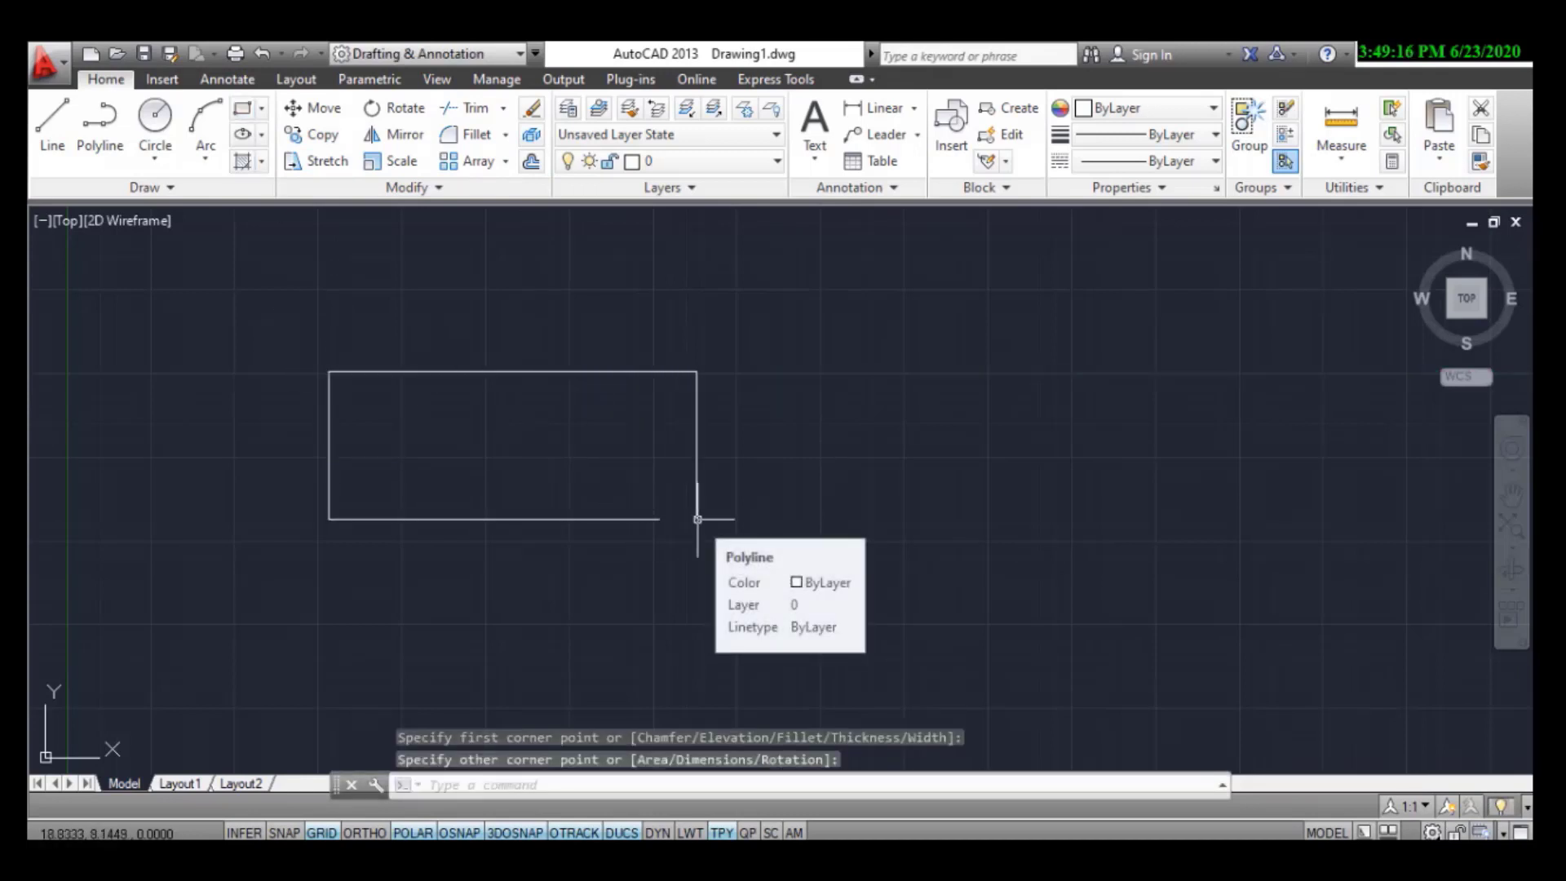
Step: Stretch the rectangle's right end freehand, horizontally to the right, with its lower-right corner as base point
left_click(333, 161)
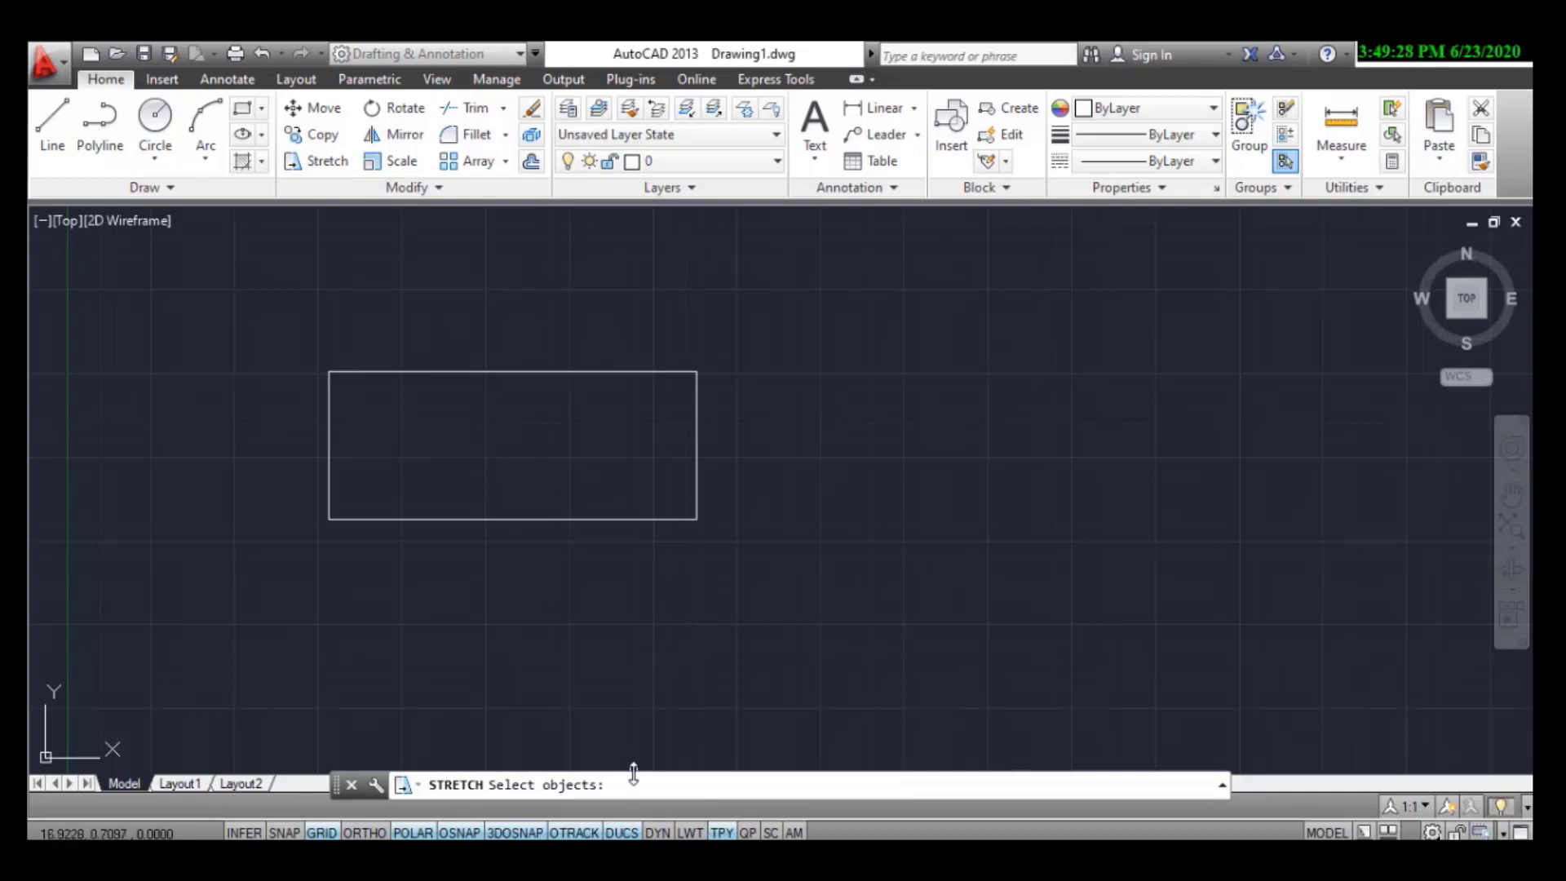
left_click_drag(633, 757, 634, 738)
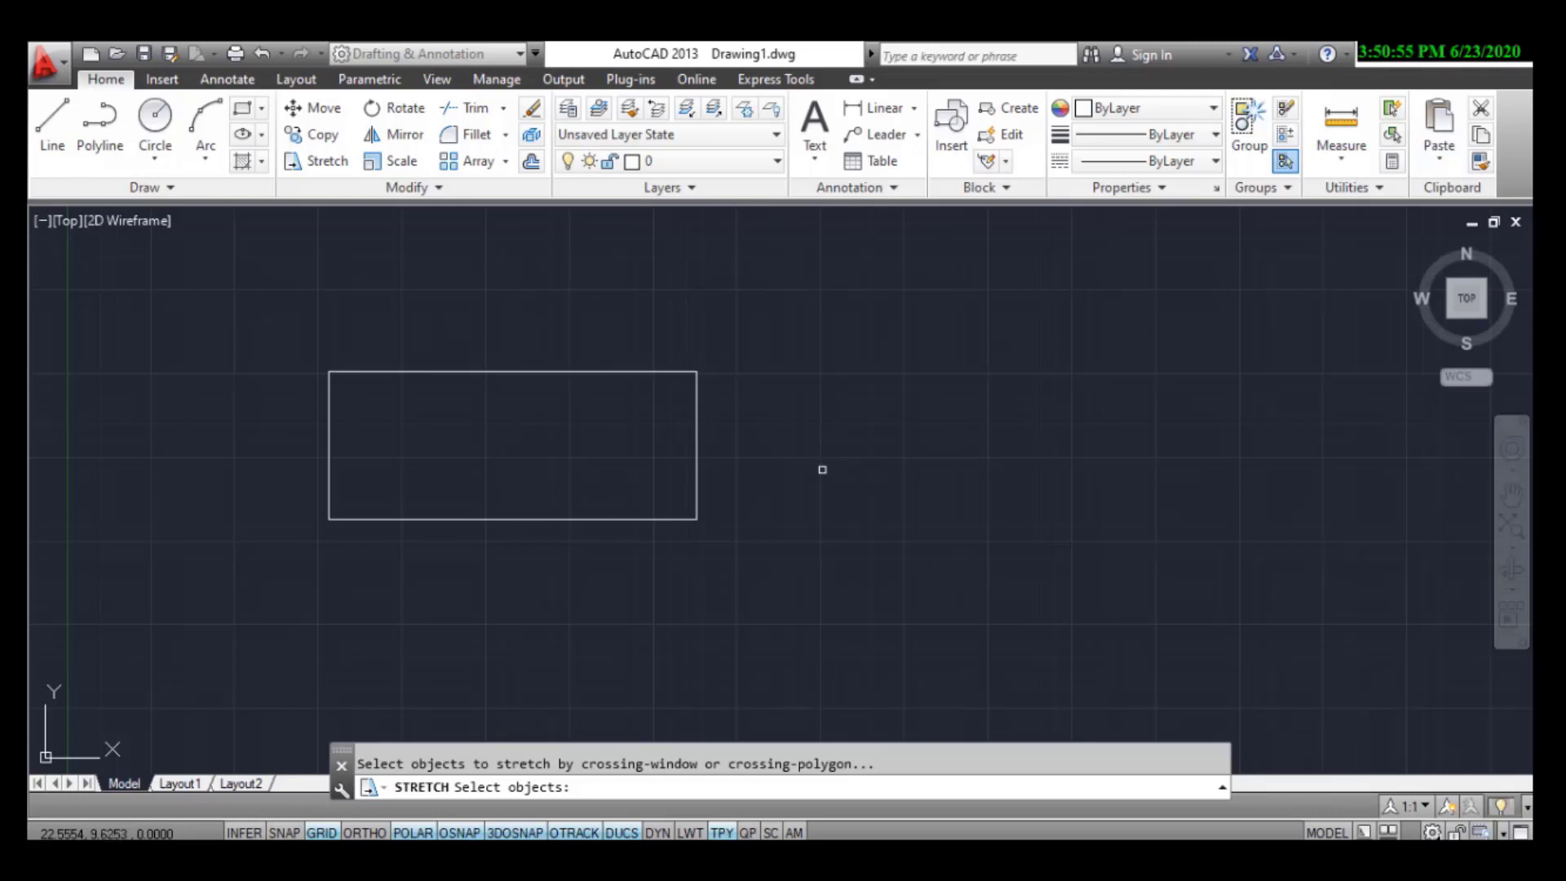
left_click(762, 331)
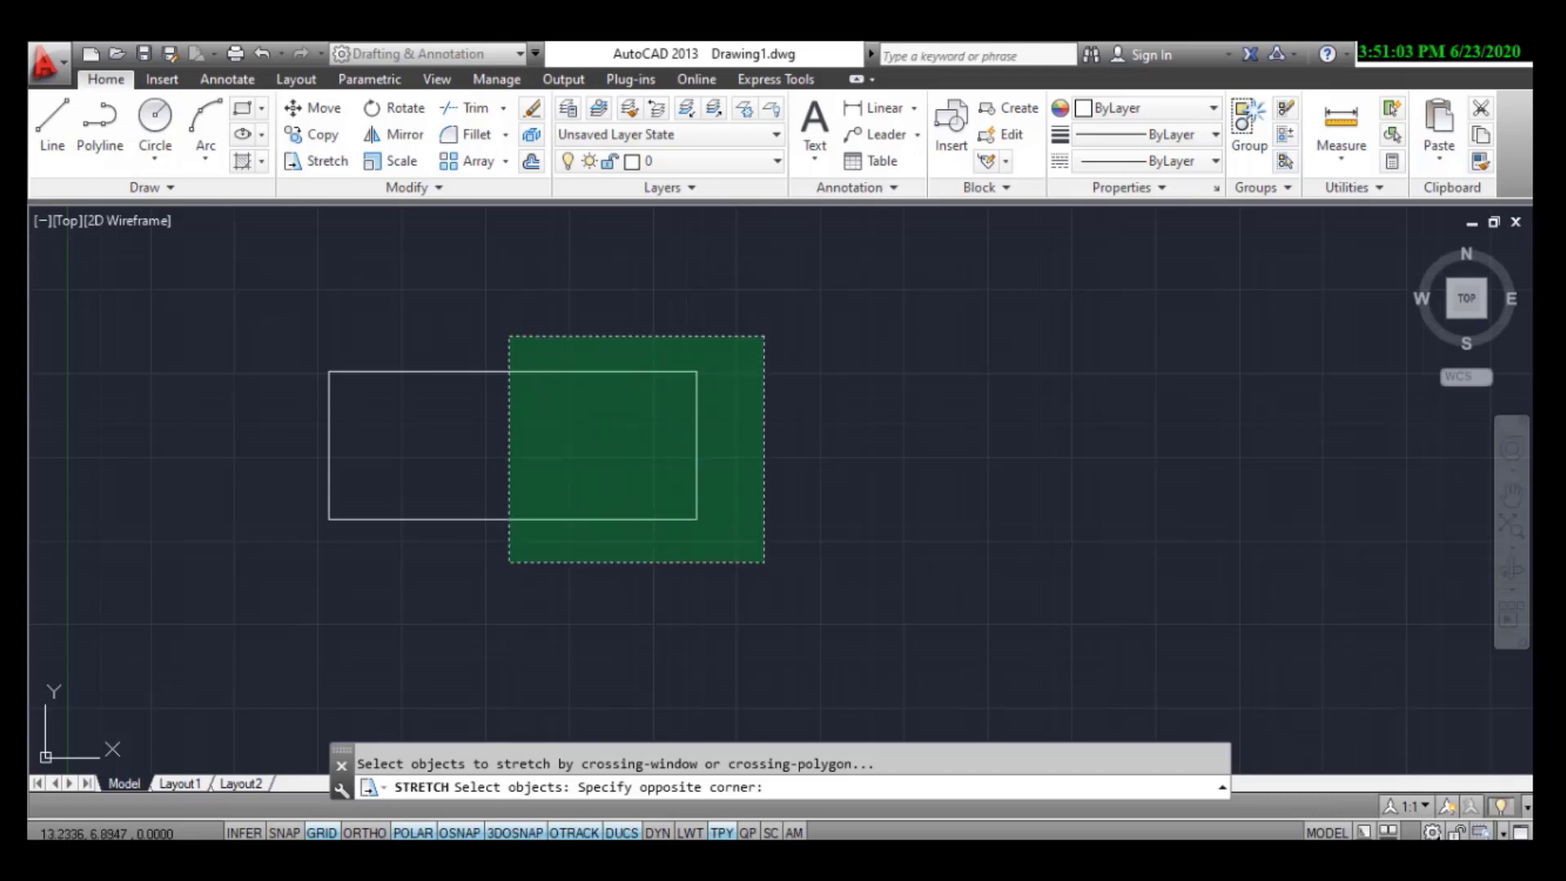
left_click(498, 550)
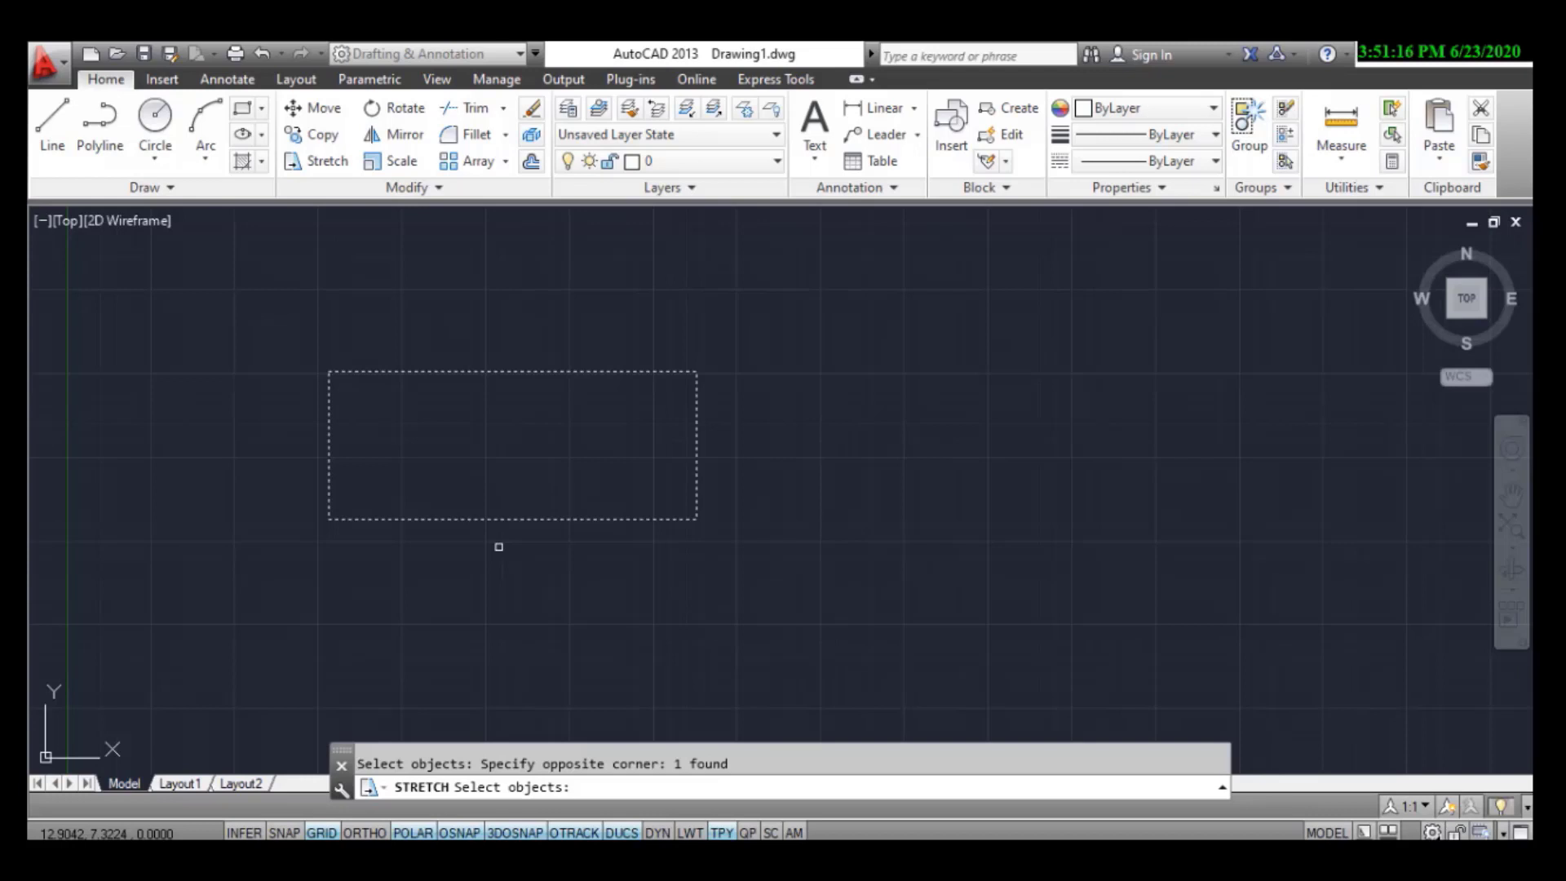
key("Return")
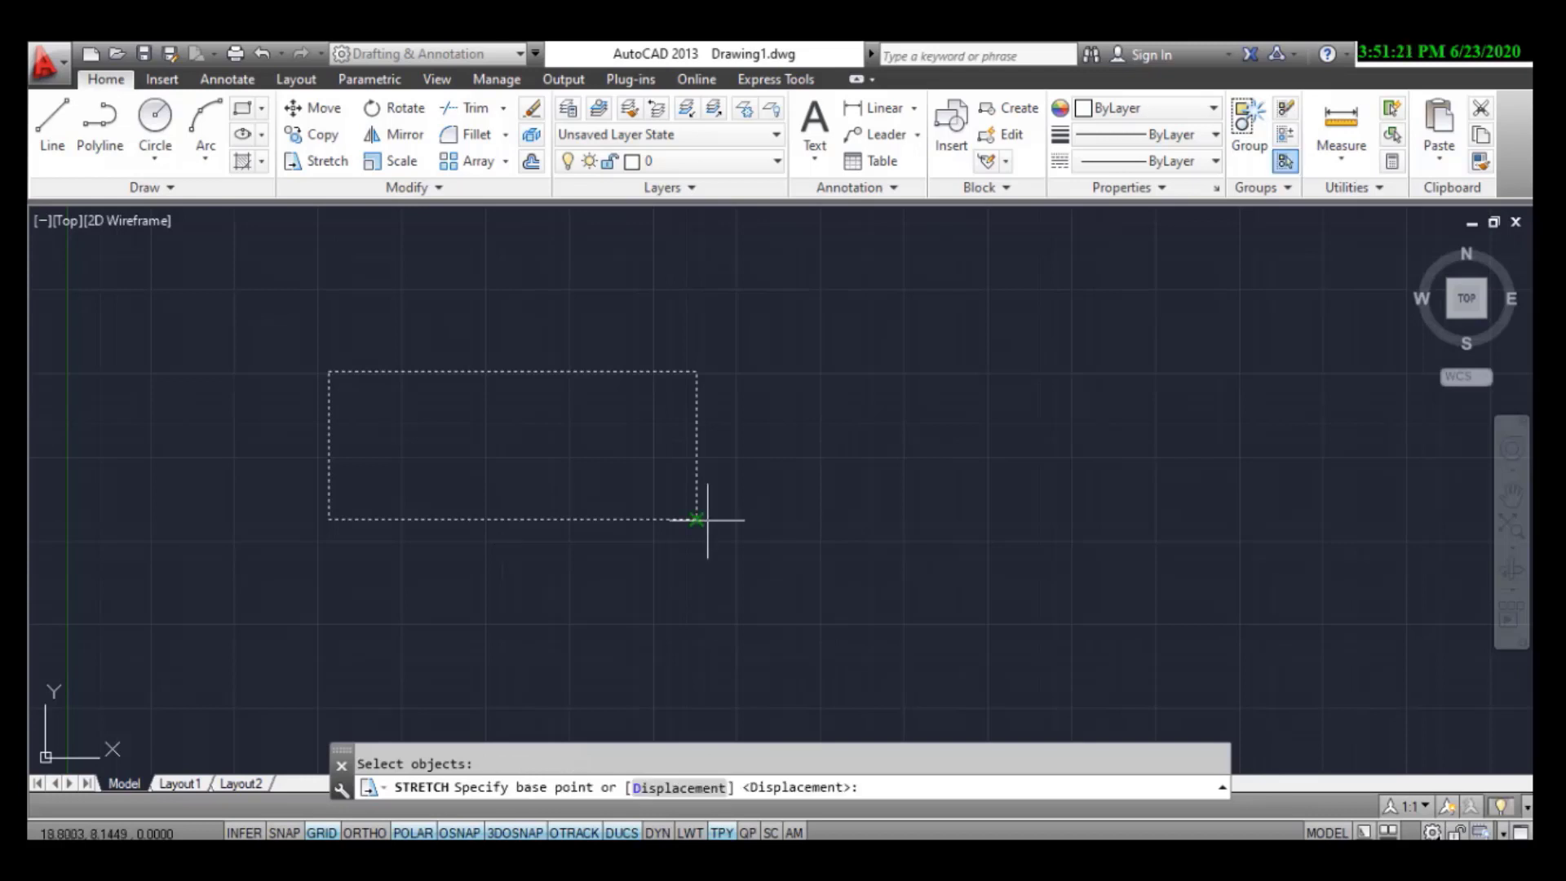
left_click(696, 519)
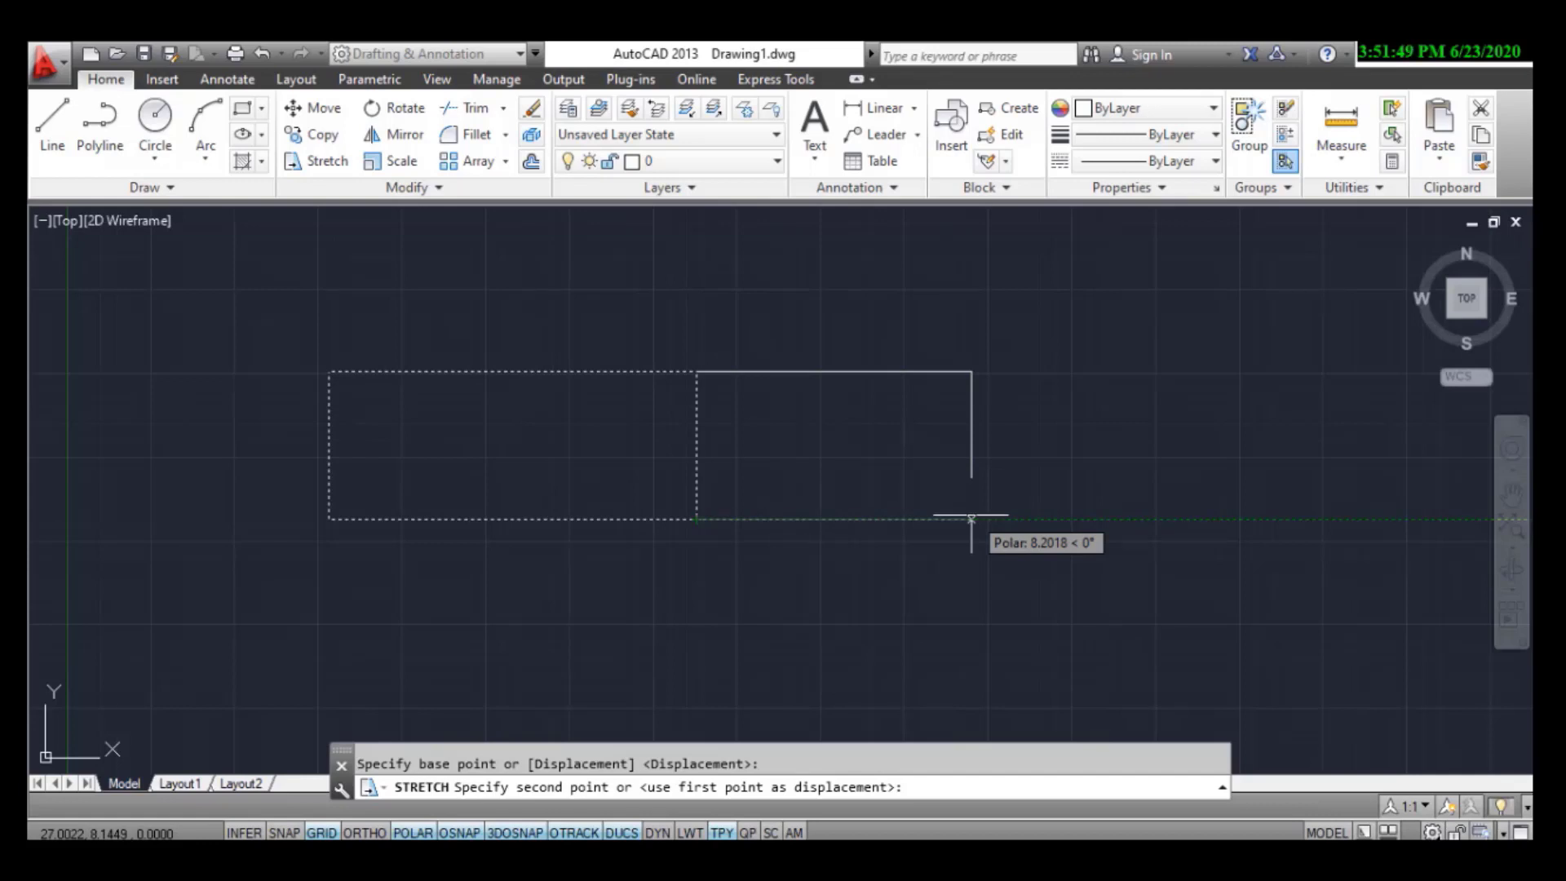
left_click(1031, 517)
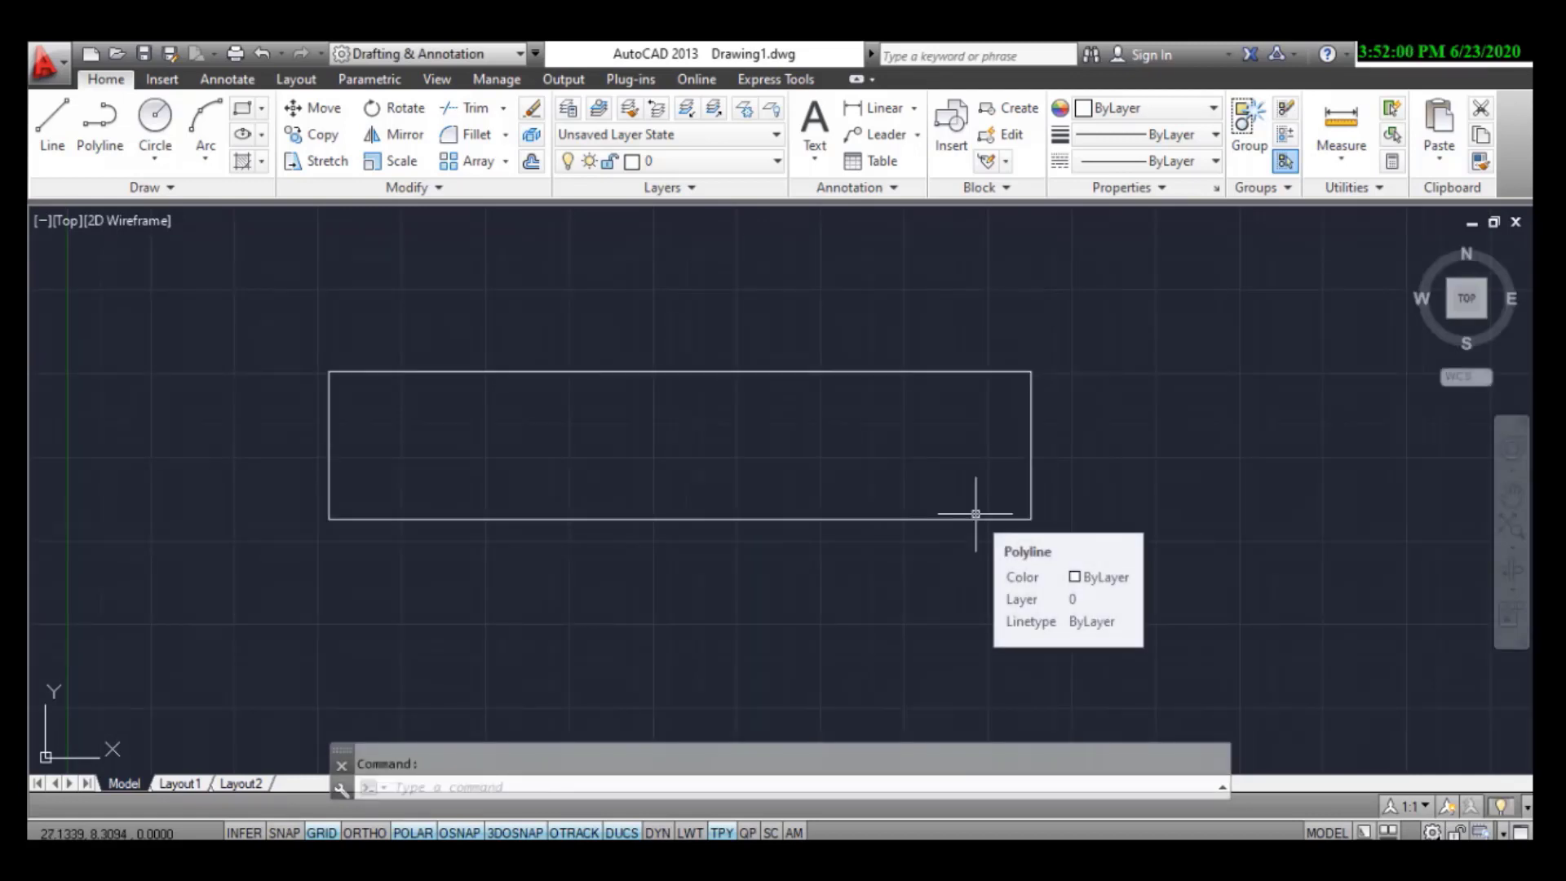
Step: Erase the stretched rectangle from the drawing
left_click(1102, 348)
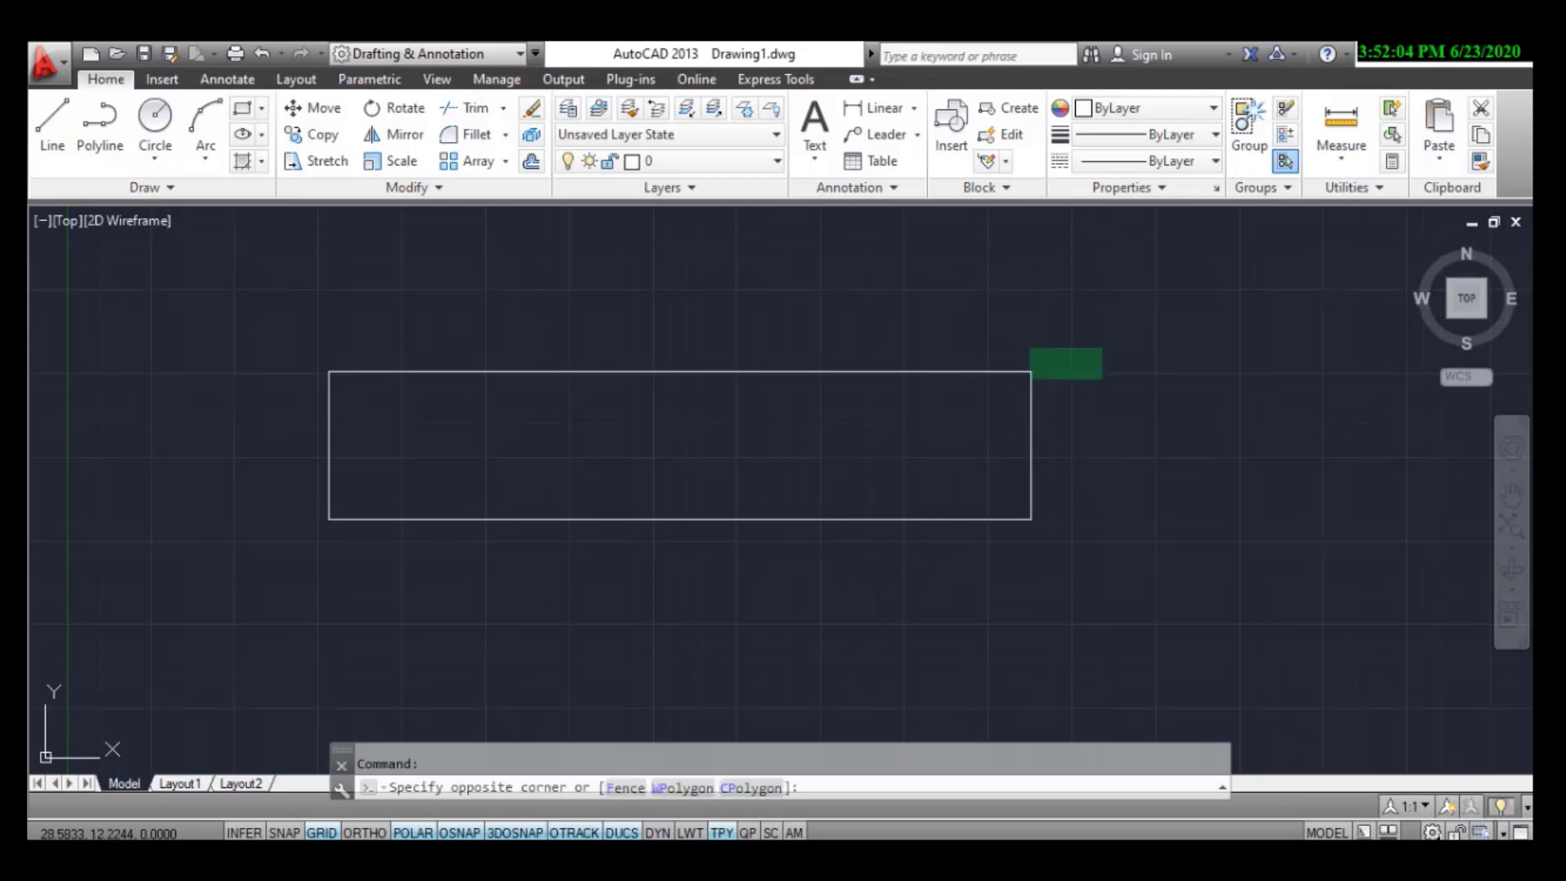
left_click(619, 578)
right_click(623, 570)
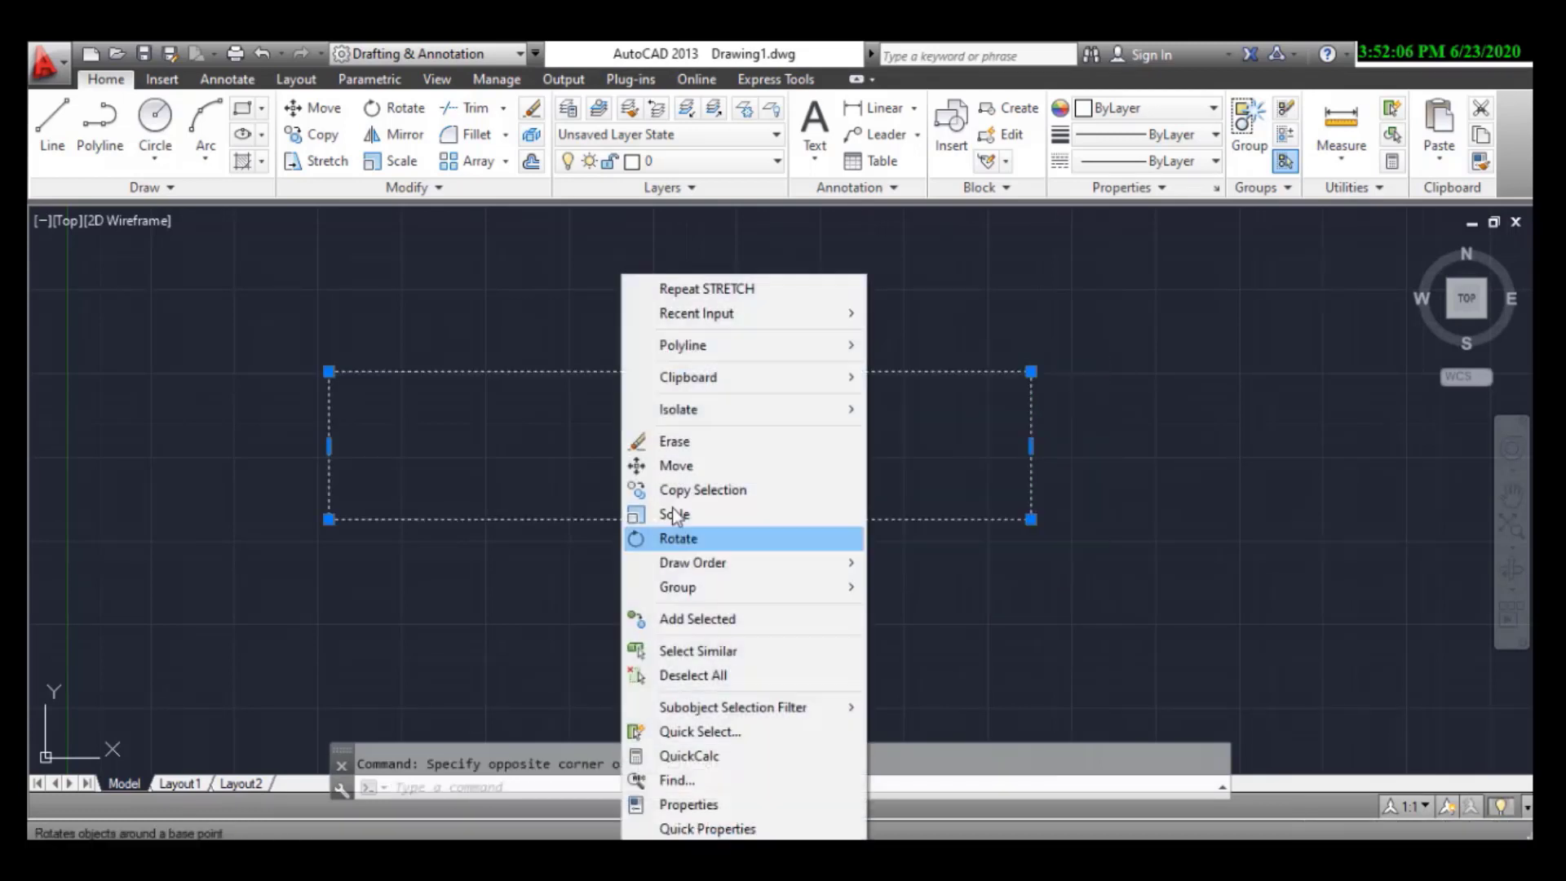
left_click(715, 443)
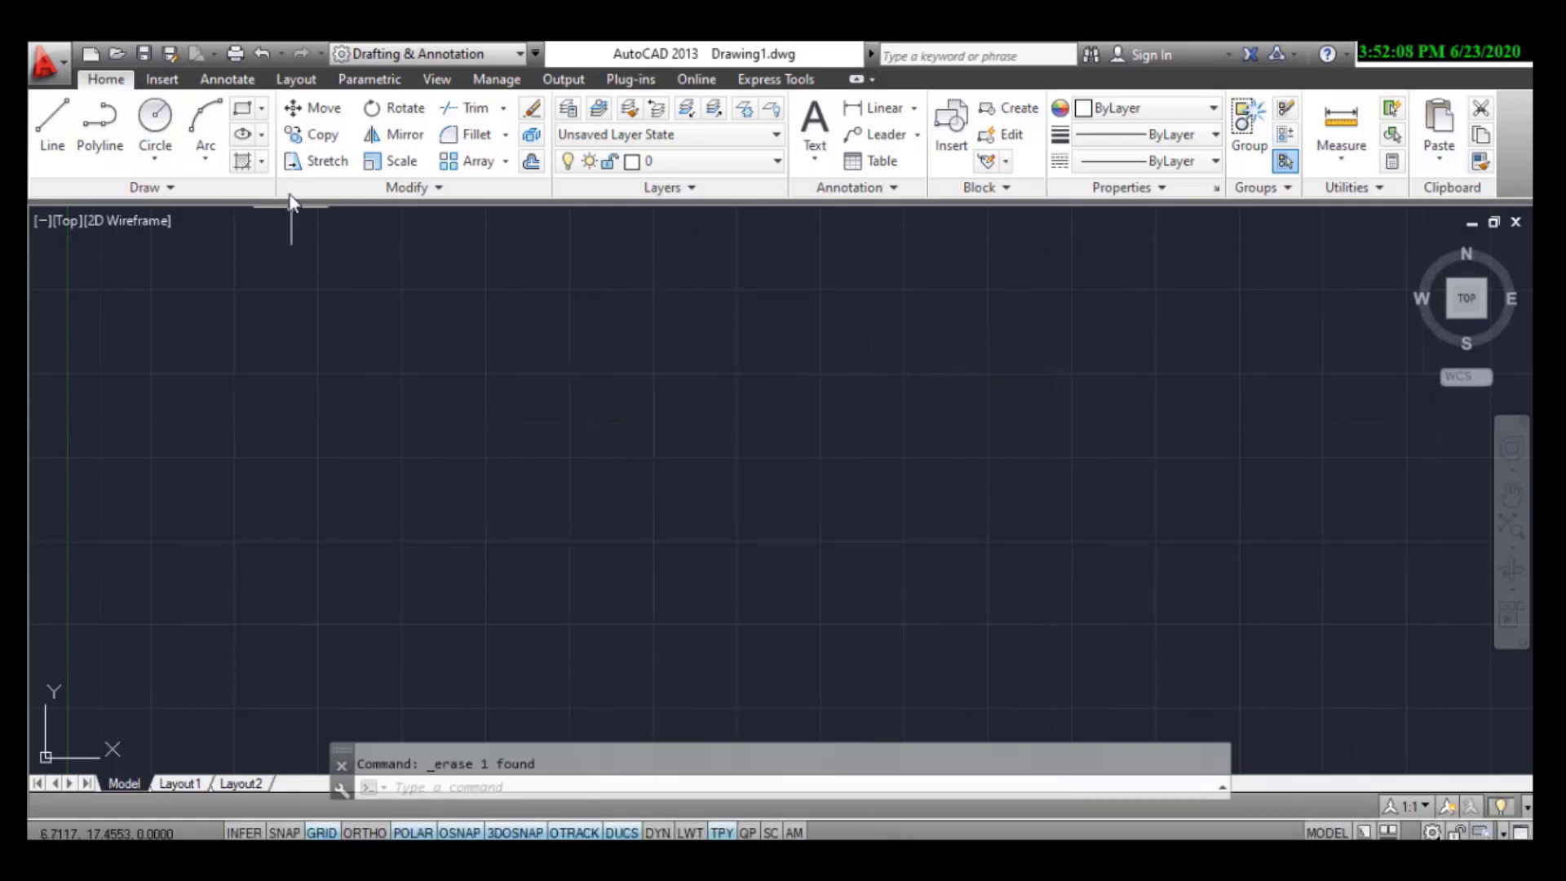
Step: Draw a new wide rectangle from two opposite corners in the emptied drawing
left_click(243, 108)
left_click(280, 328)
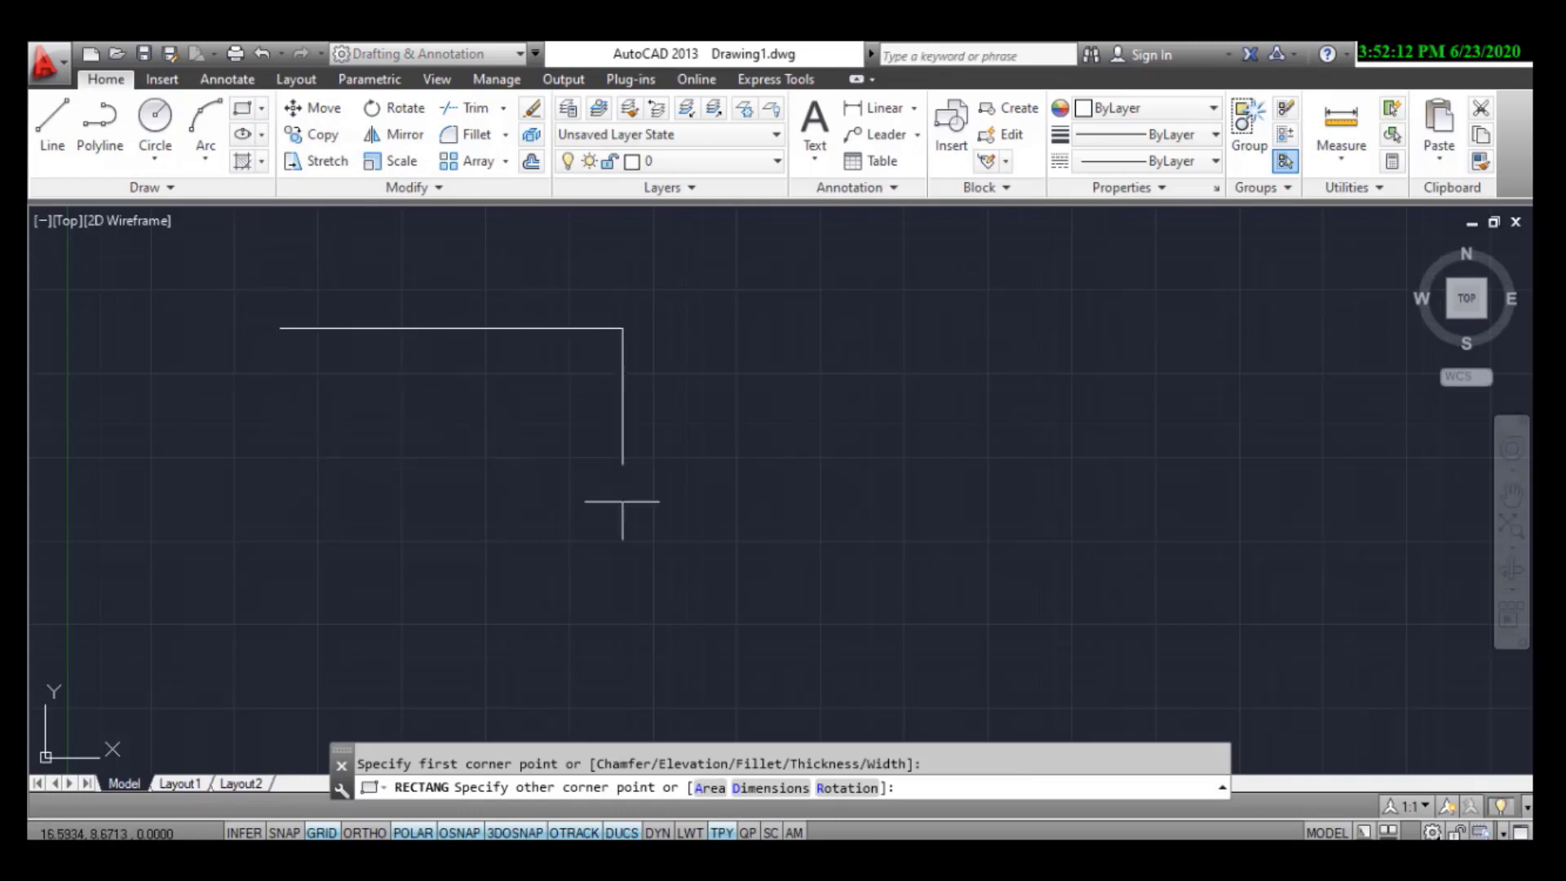
left_click(767, 503)
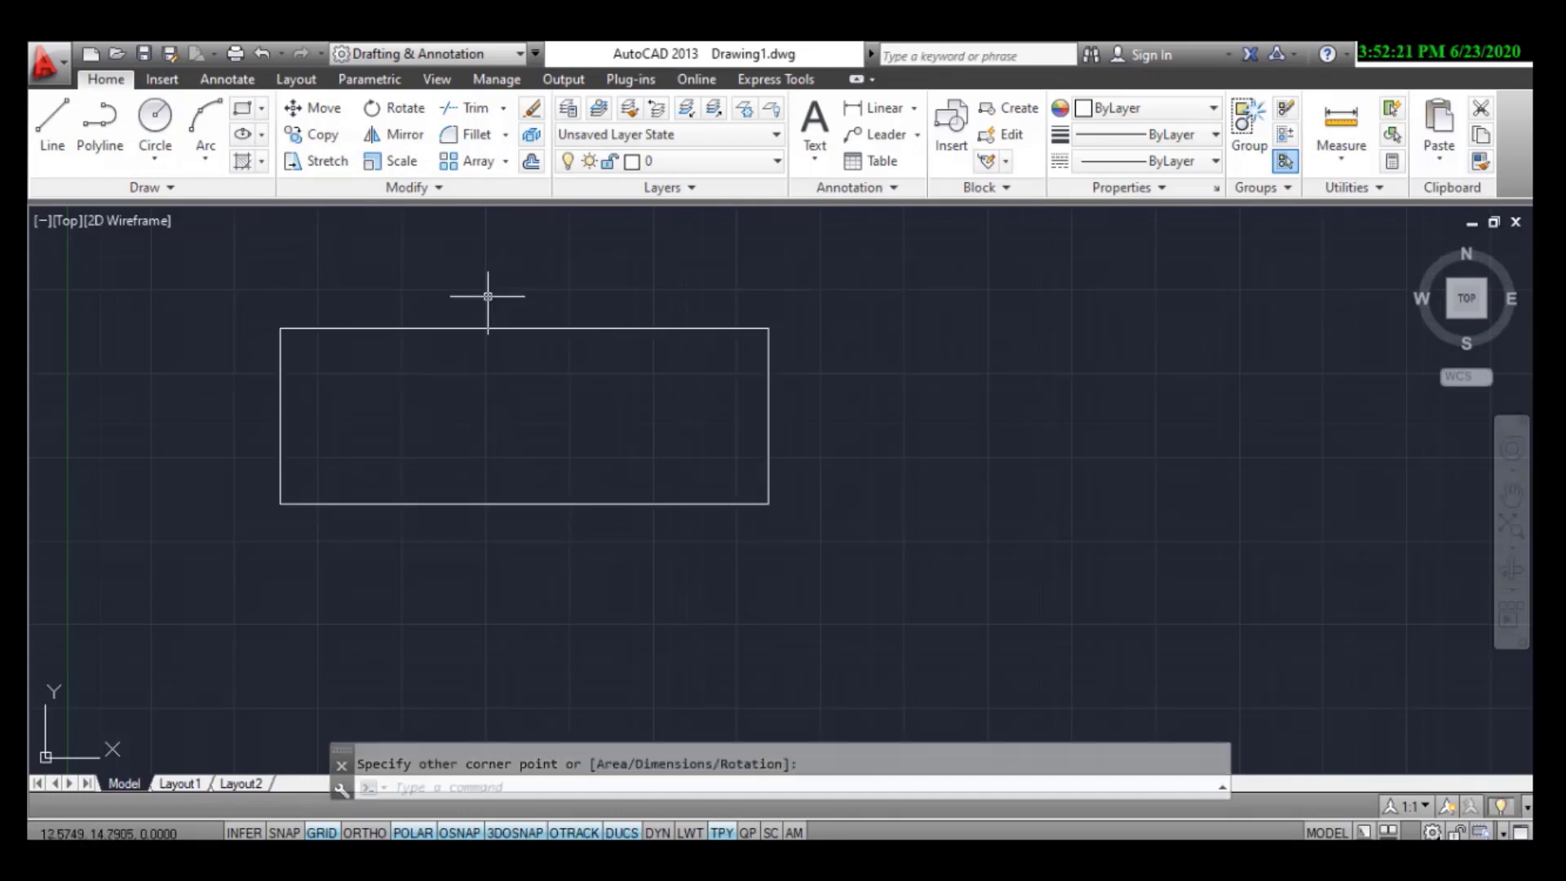
Step: Stretch the new rectangle's right end 10 units to the right, using its lower-right corner as base point
left_click(320, 164)
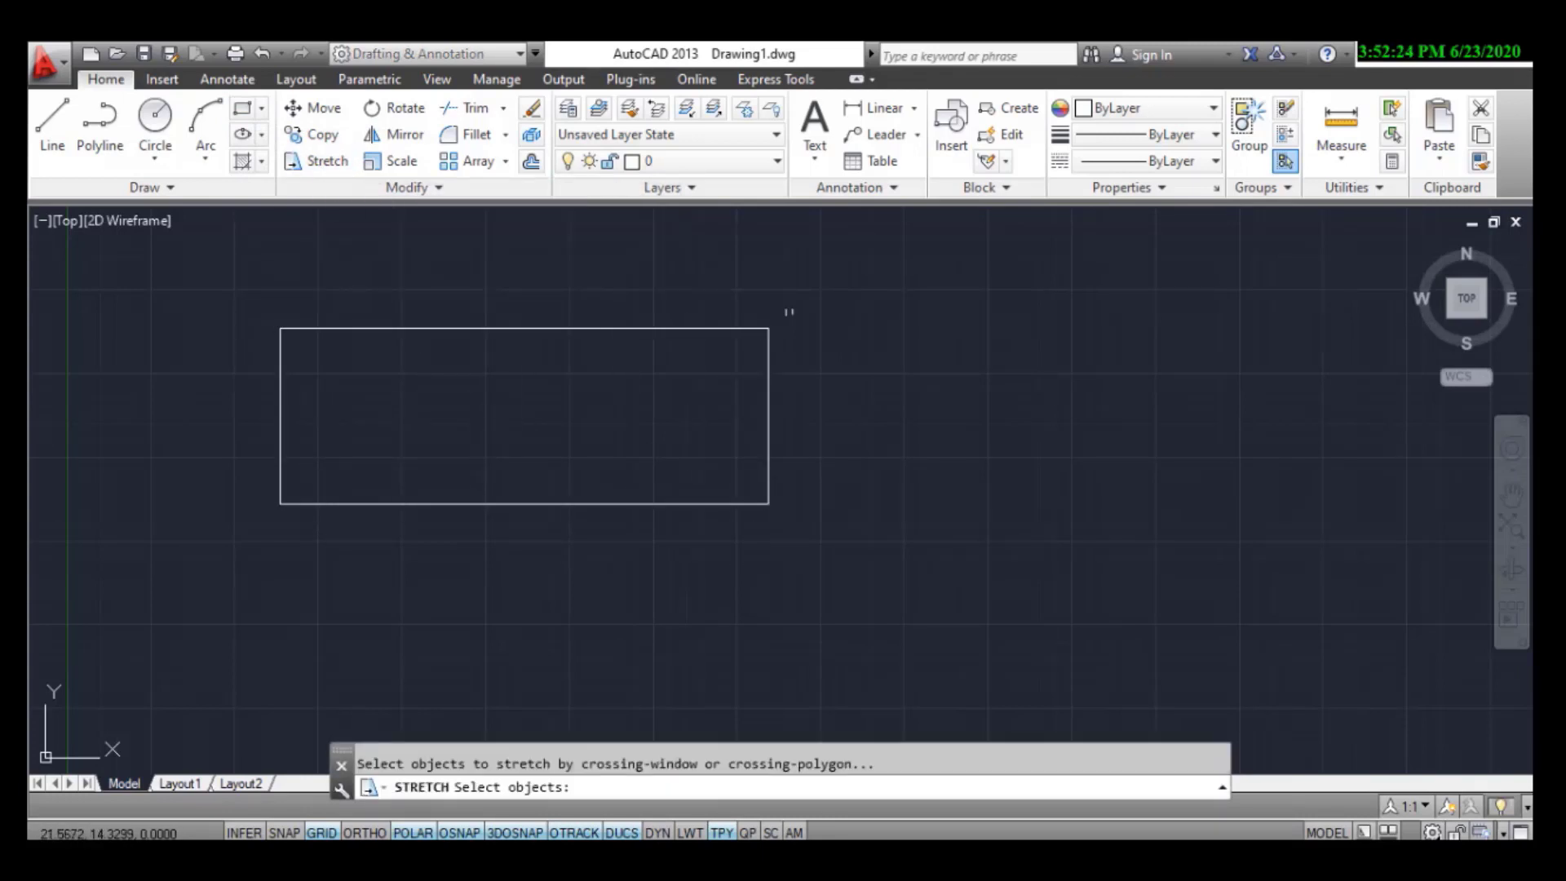
left_click(794, 297)
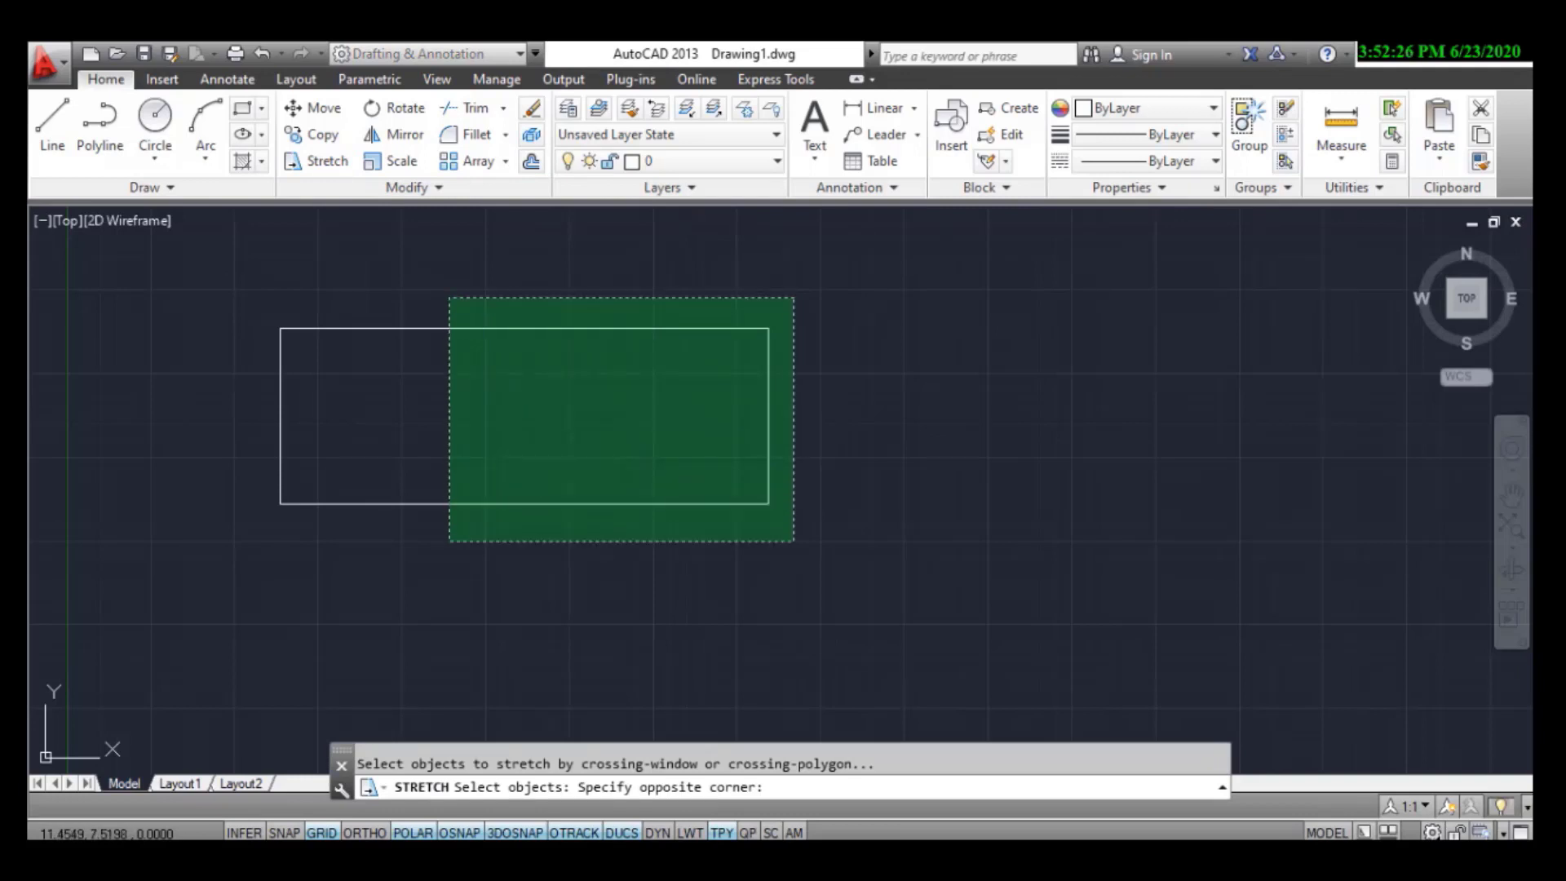
left_click(450, 542)
key("Return")
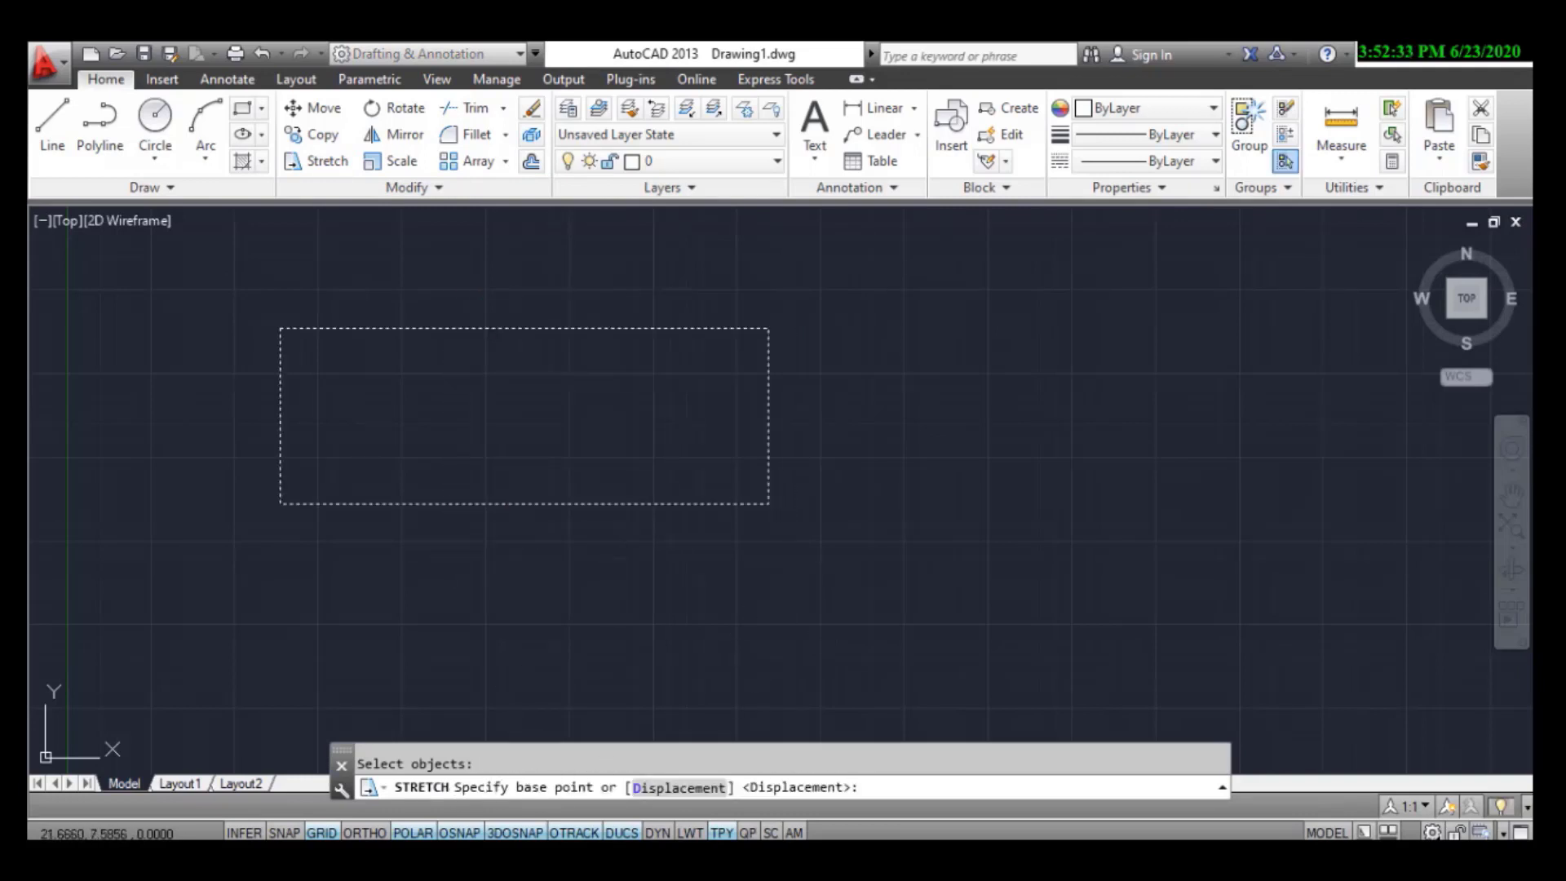
left_click(767, 505)
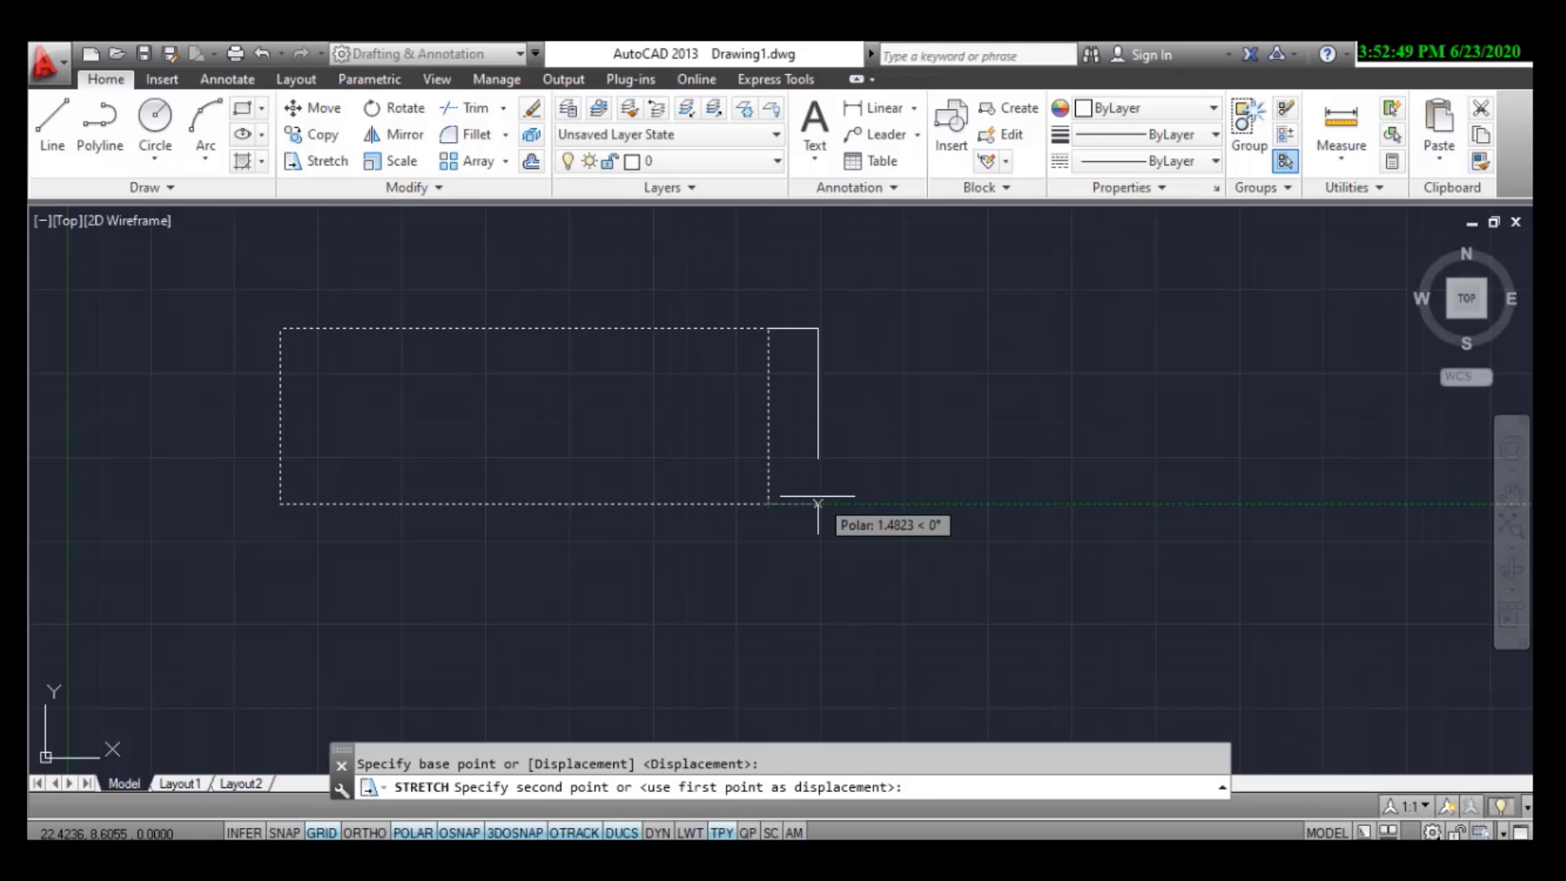
type("10")
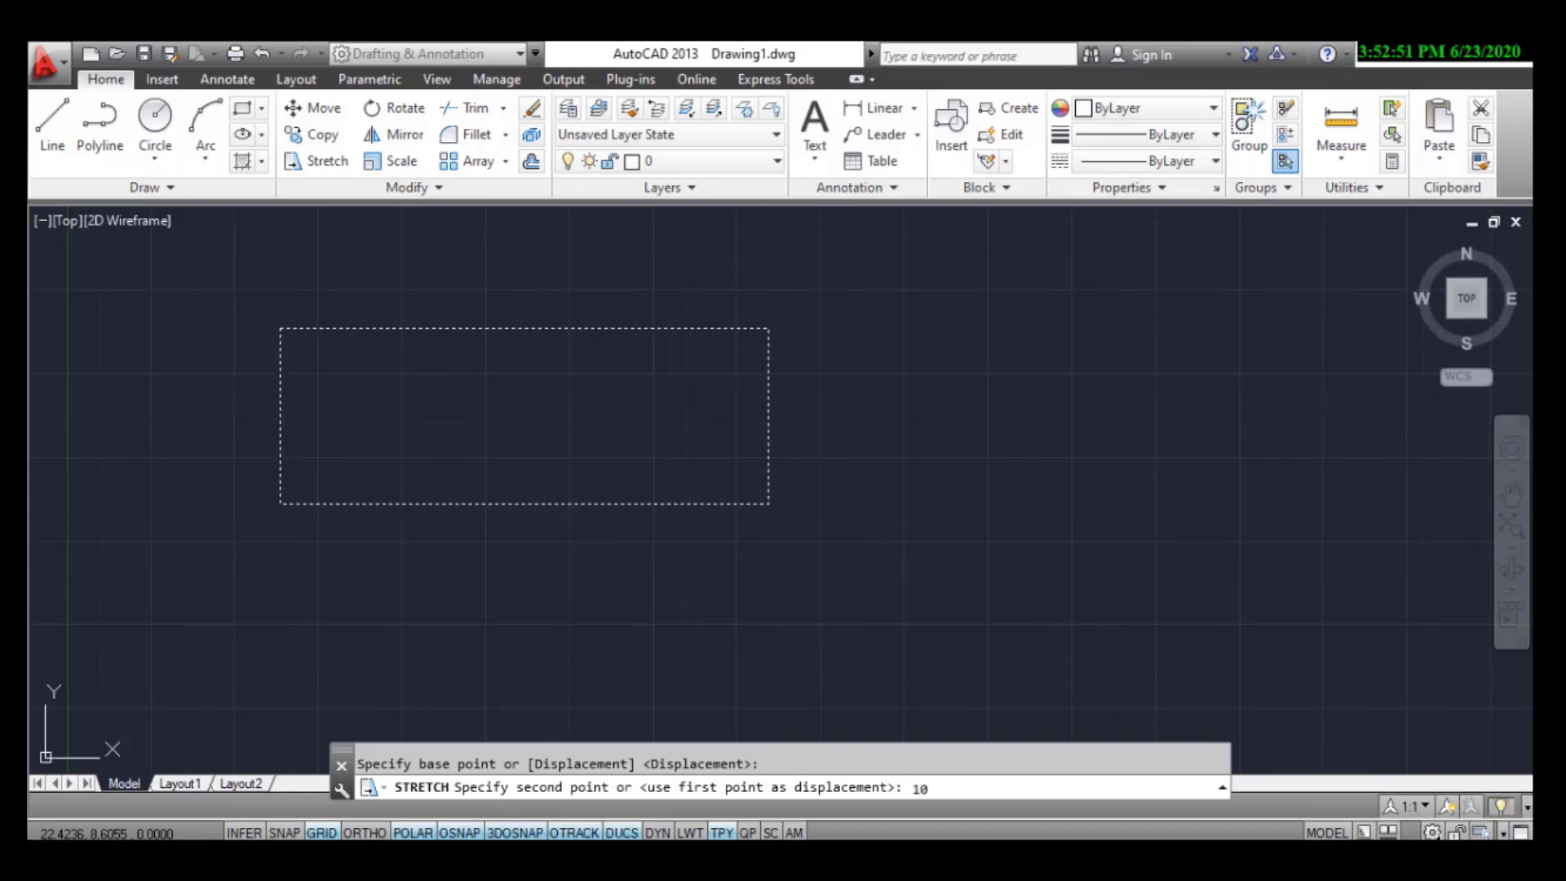
key("Return")
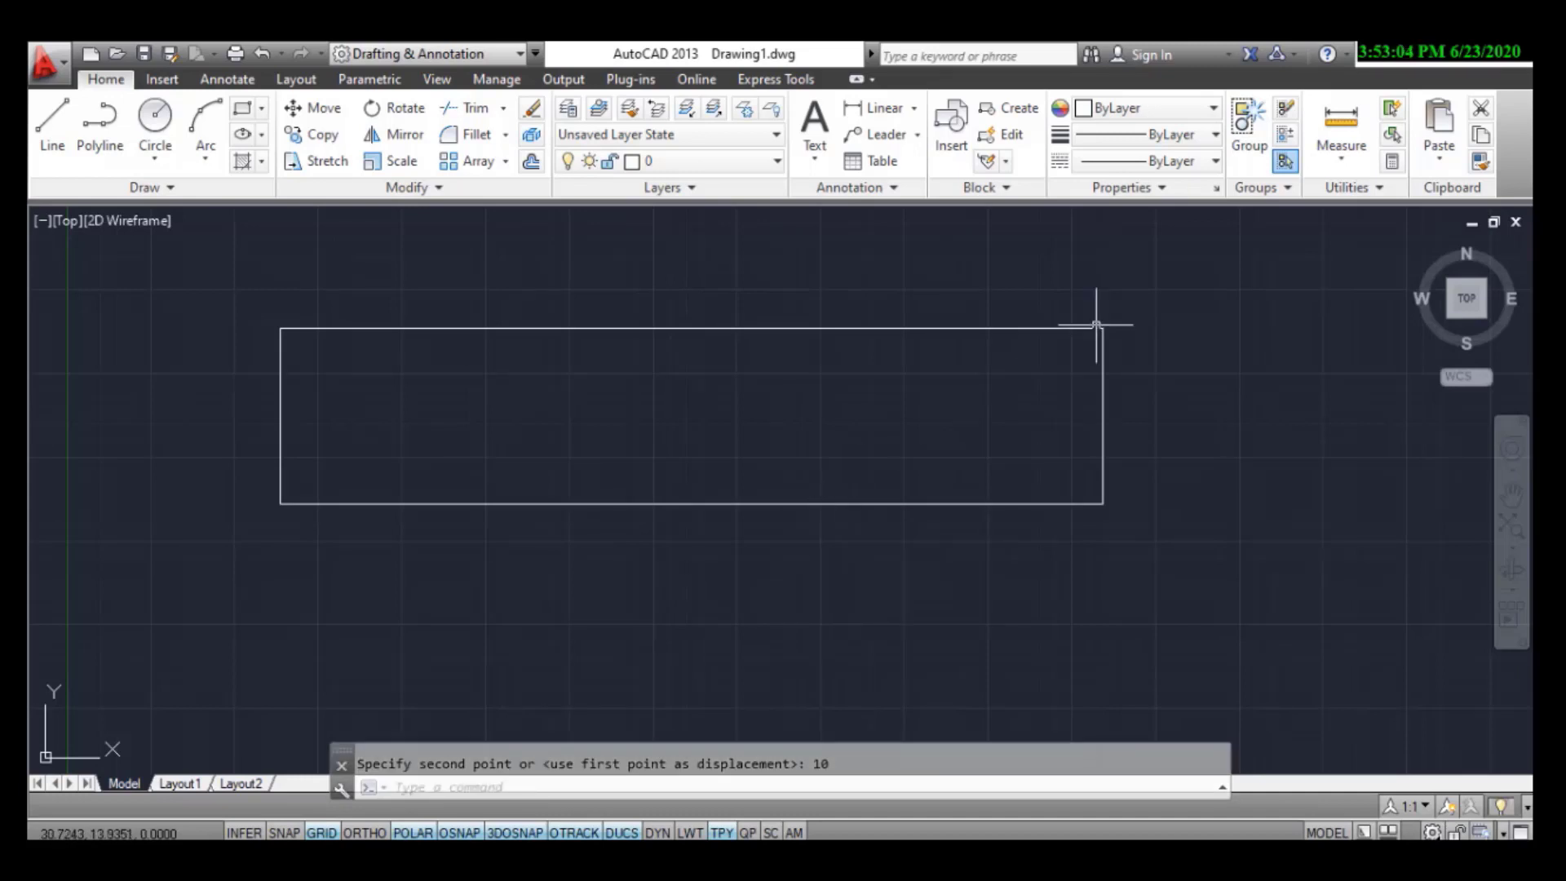
Step: Erase the rectangle that was lengthened by 10 units
left_click(1125, 304)
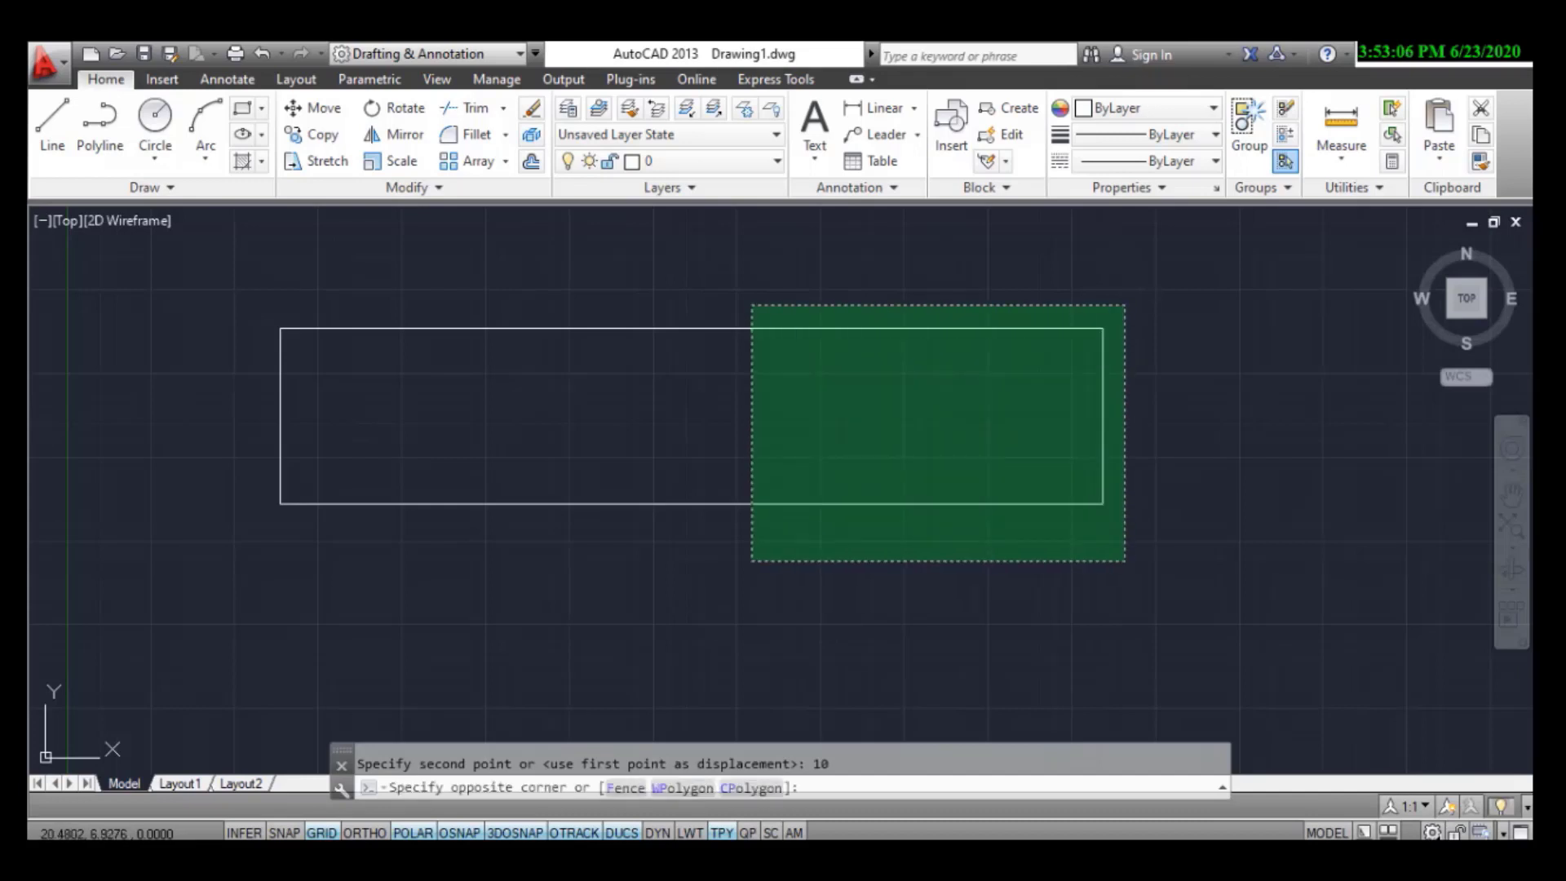
left_click(746, 542)
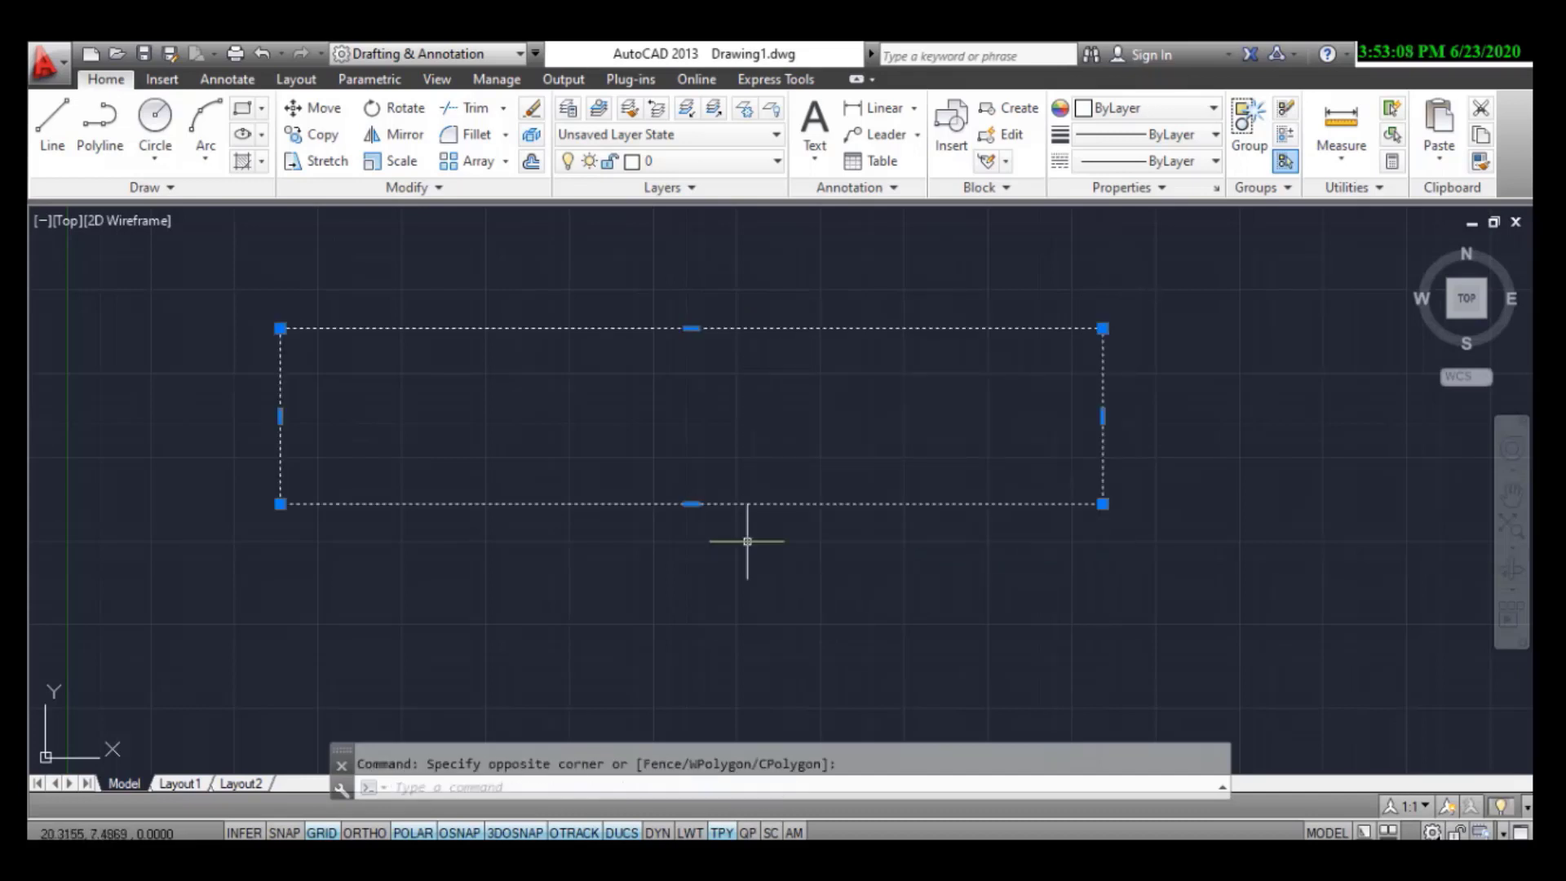
right_click(744, 531)
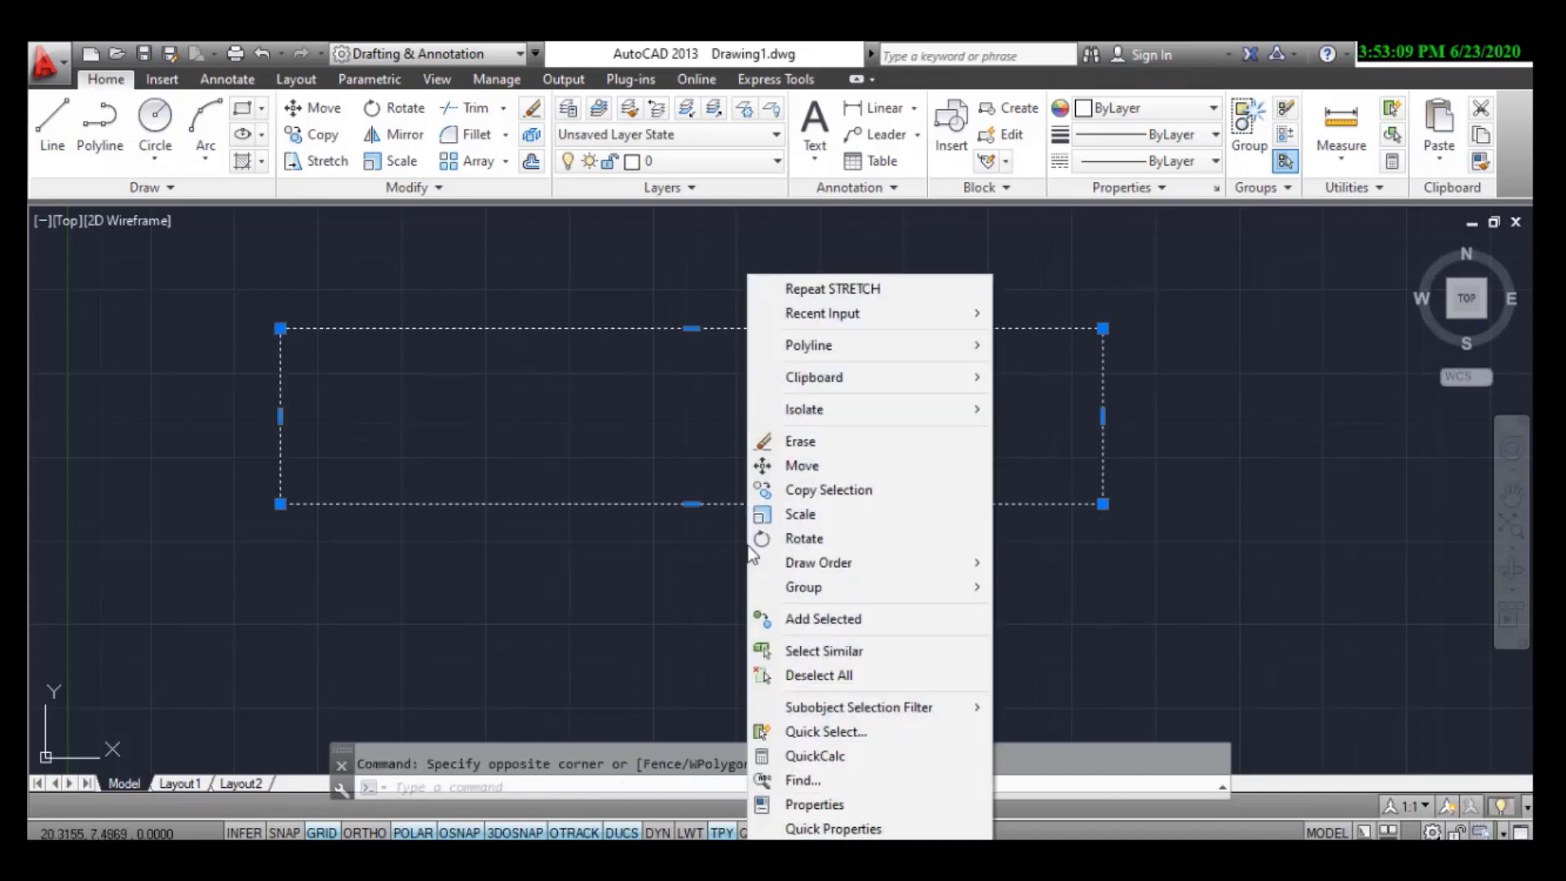
left_click(820, 443)
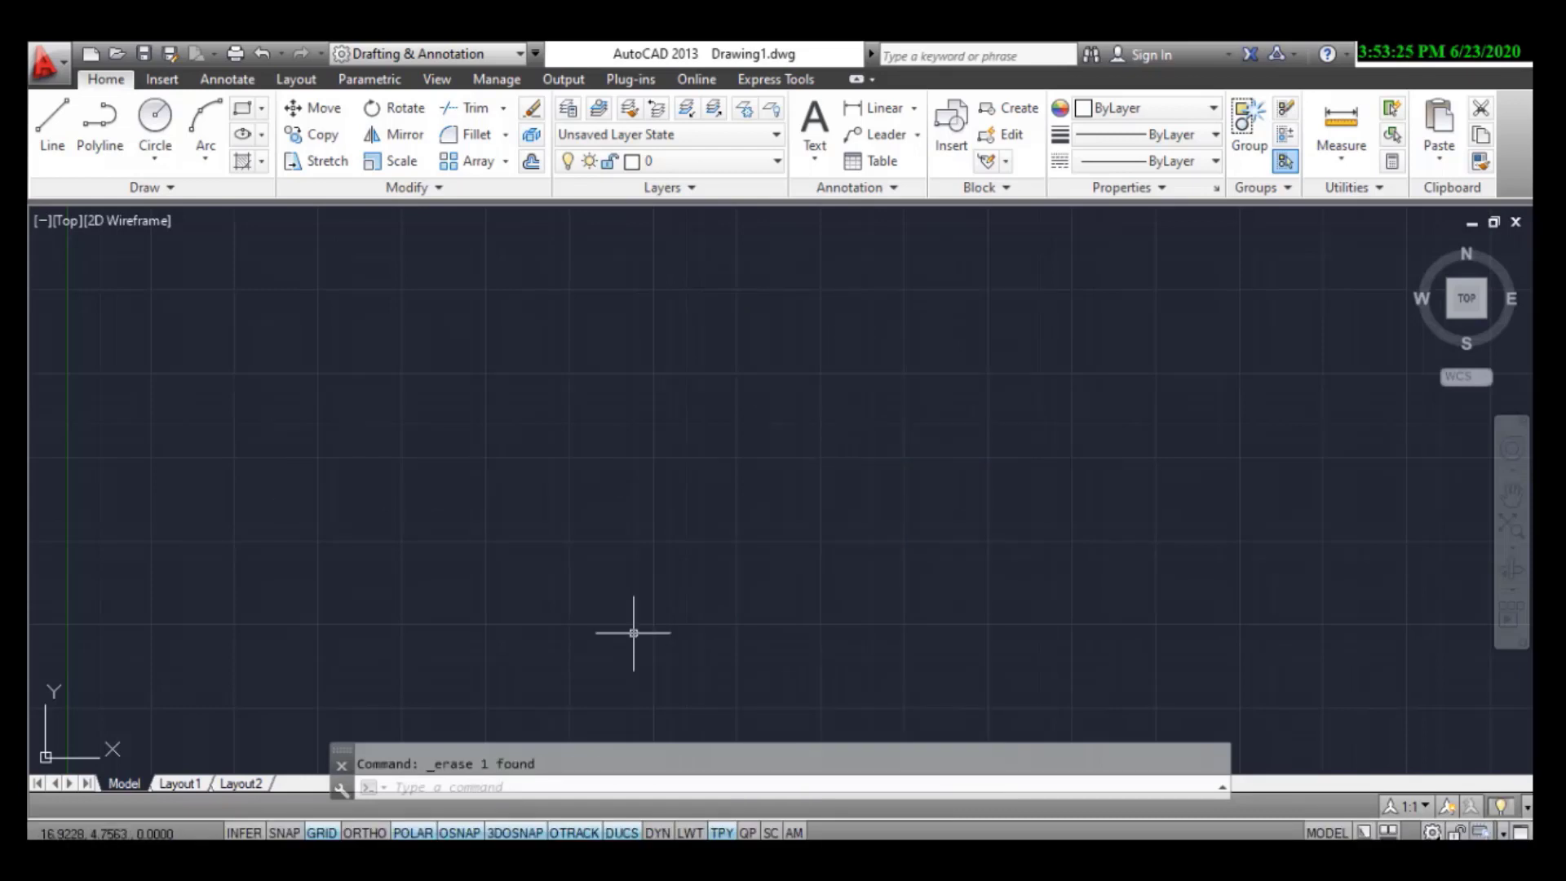
Step: Trim the parts of the two horizontal lines that extend right of the rectangle, using the rectangle as cutting edge
type("tr")
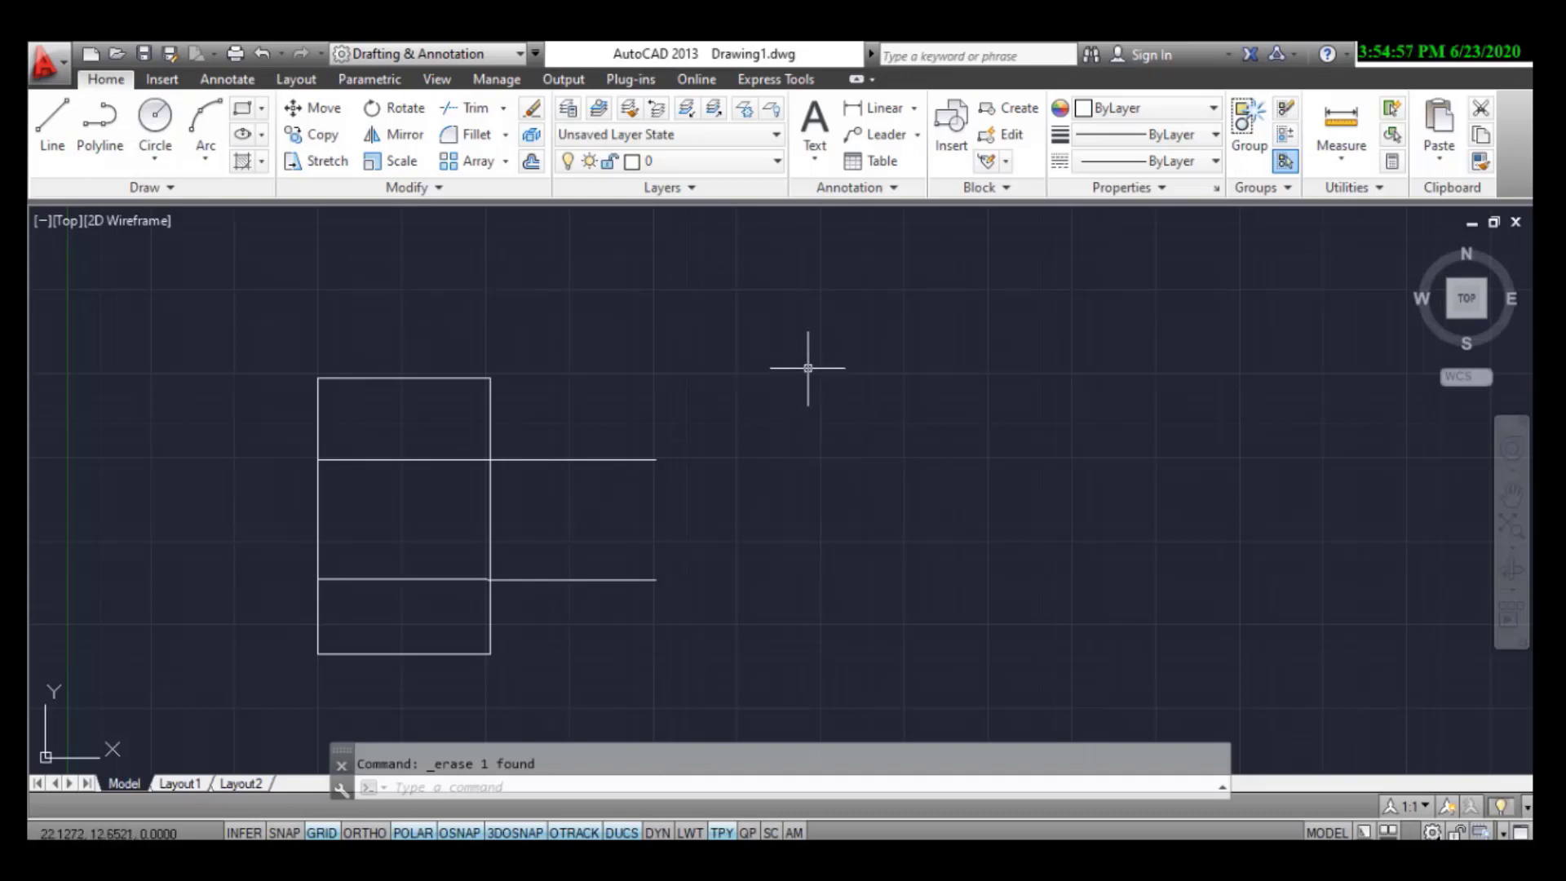
left_click(467, 117)
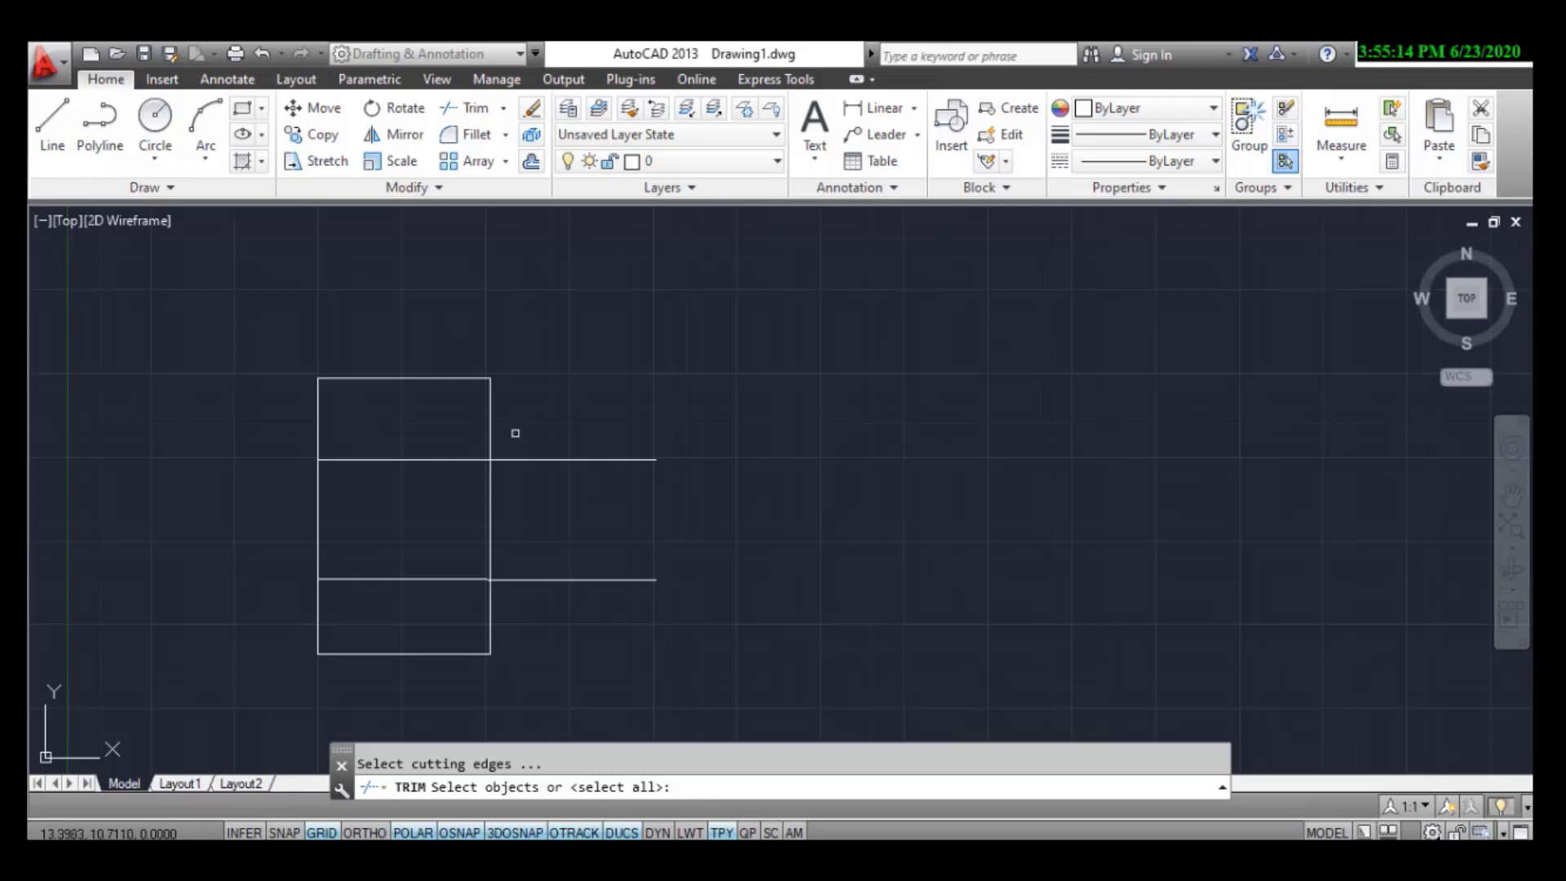
left_click(490, 413)
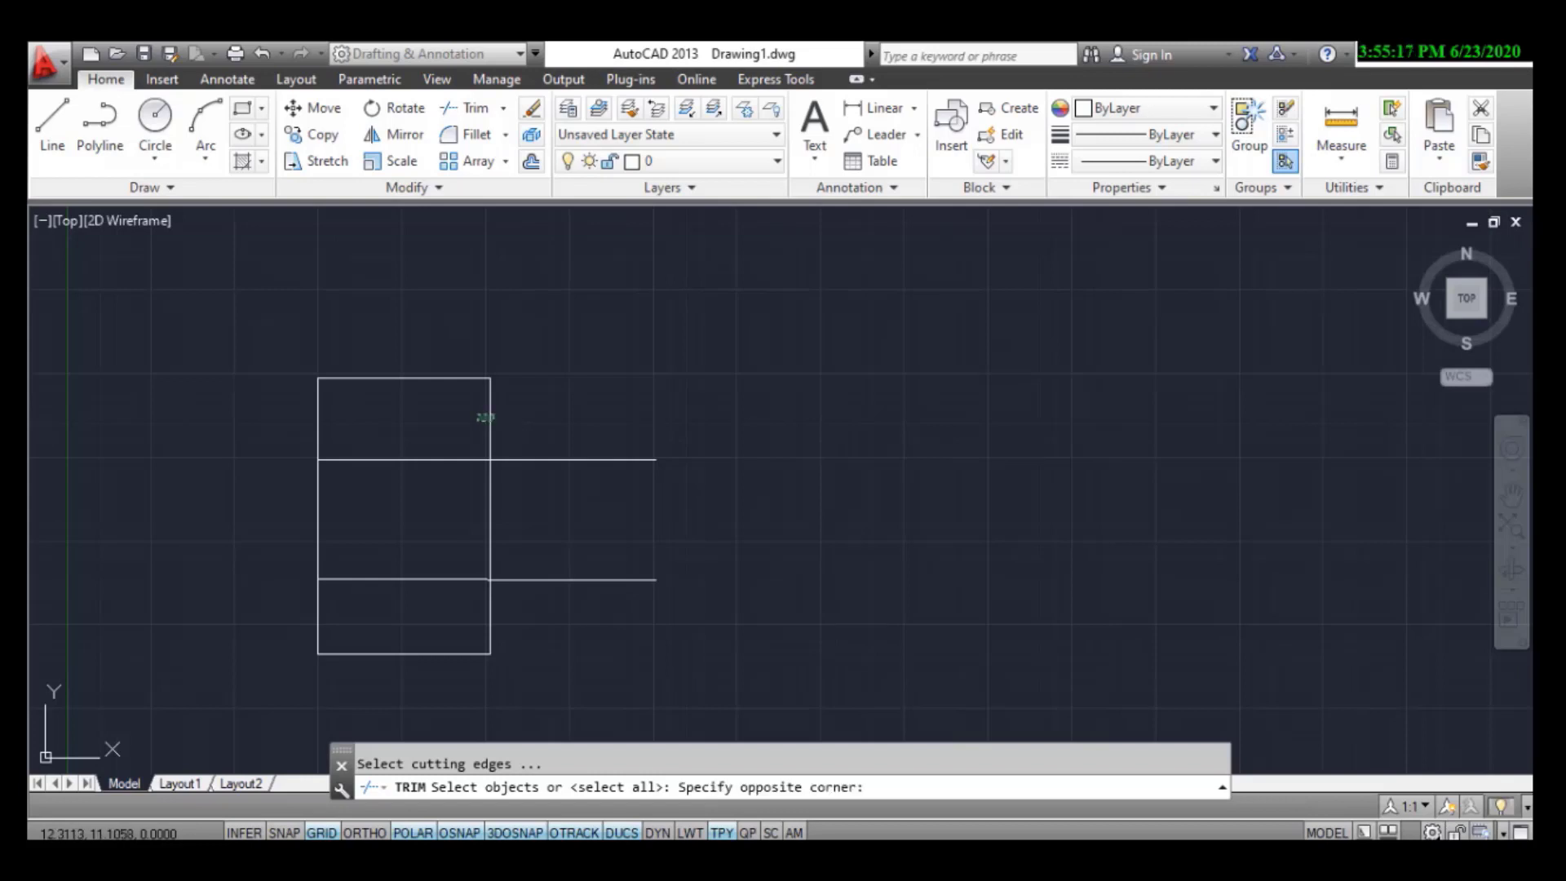
left_click(477, 422)
key("Return")
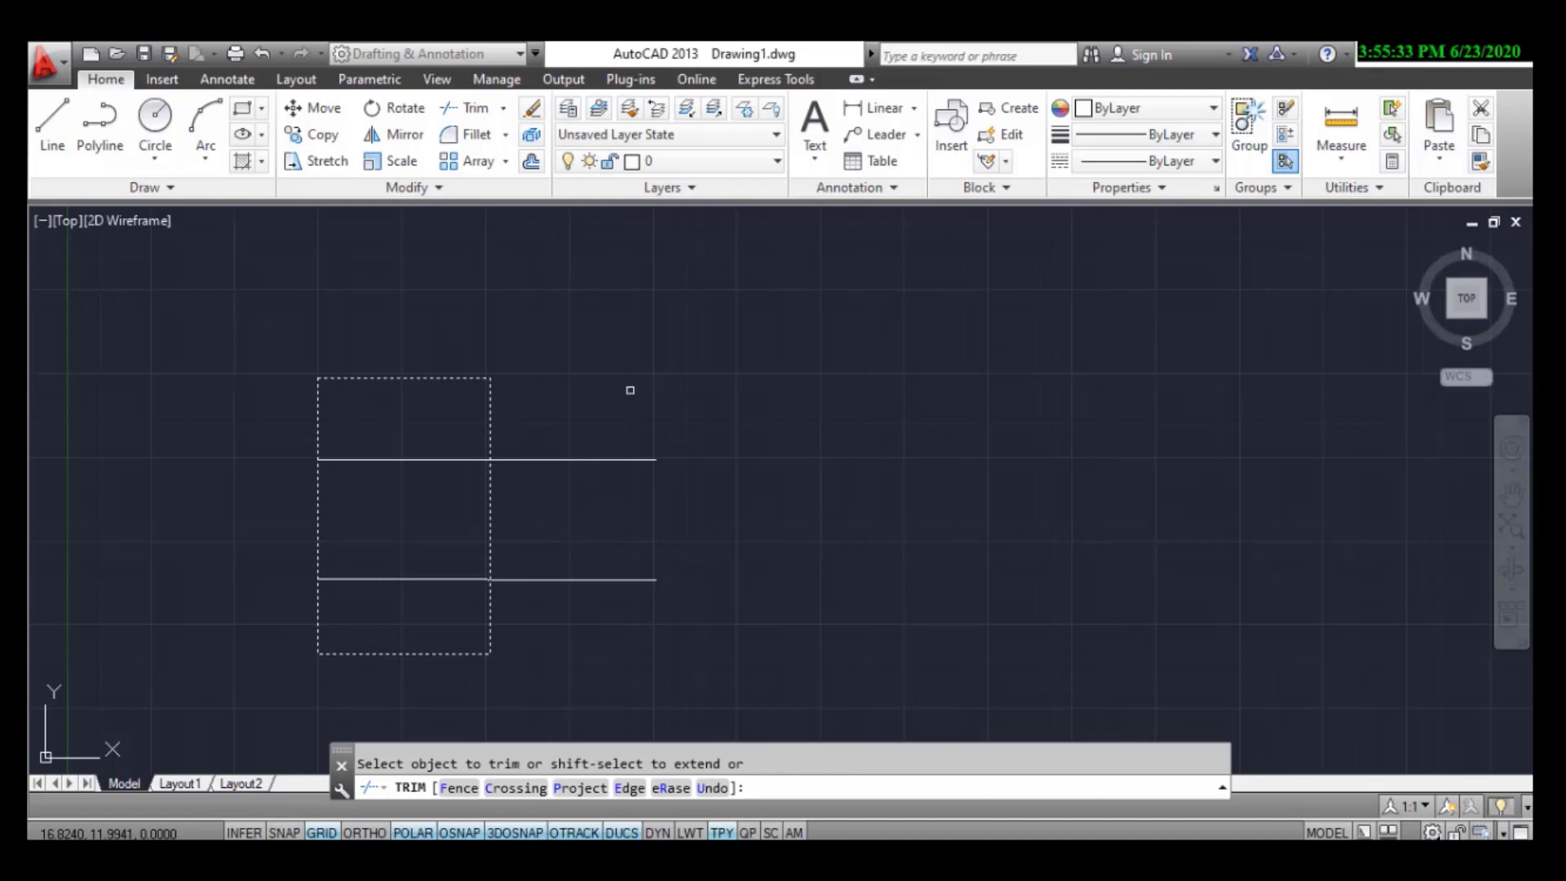
left_click(591, 459)
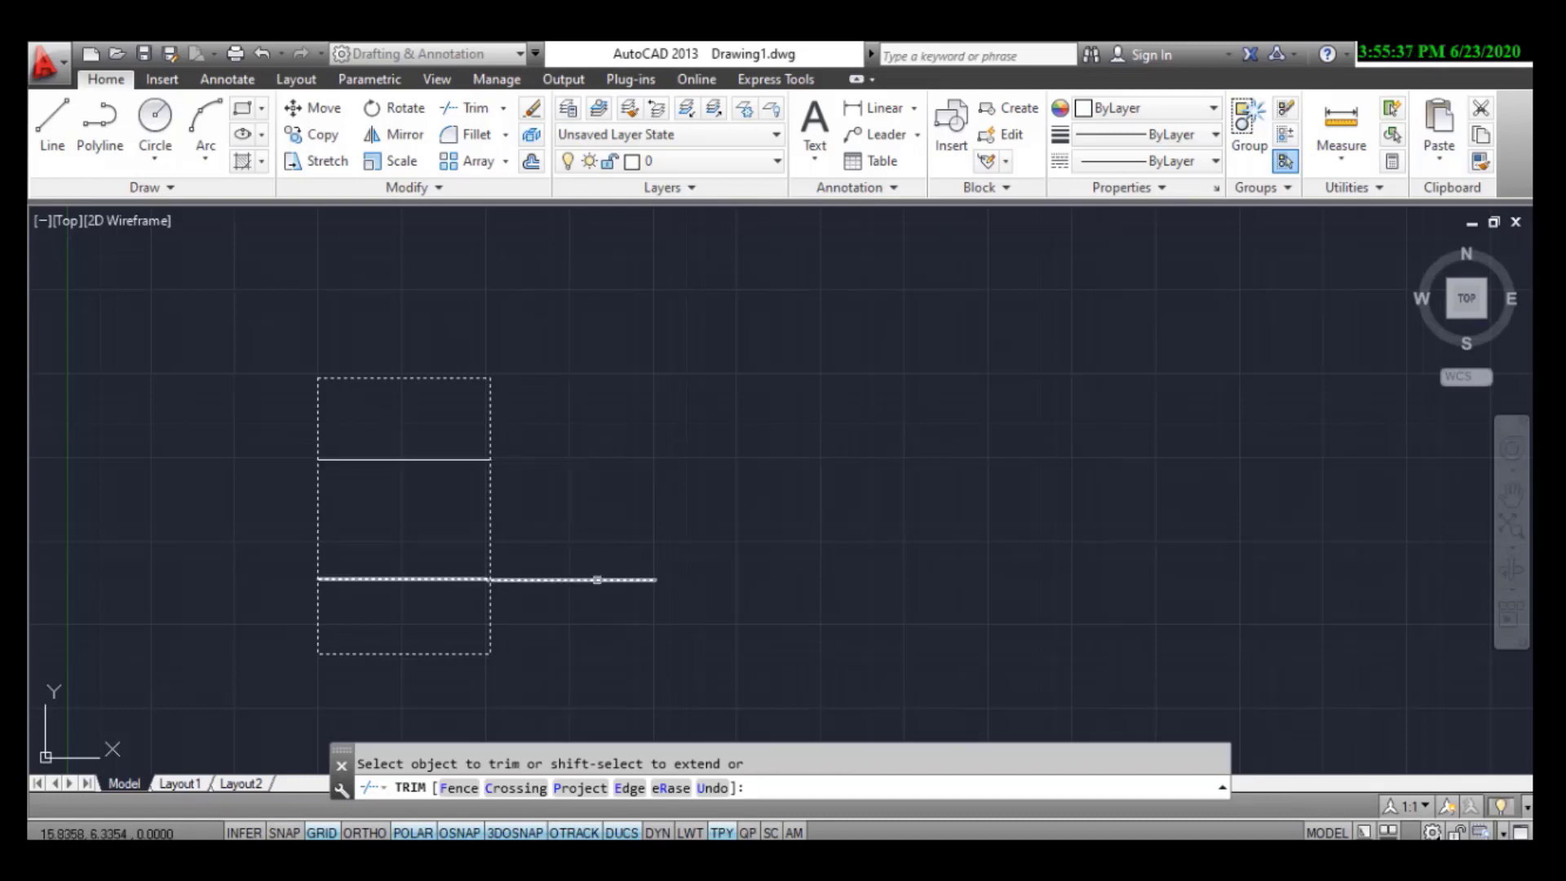
left_click(598, 579)
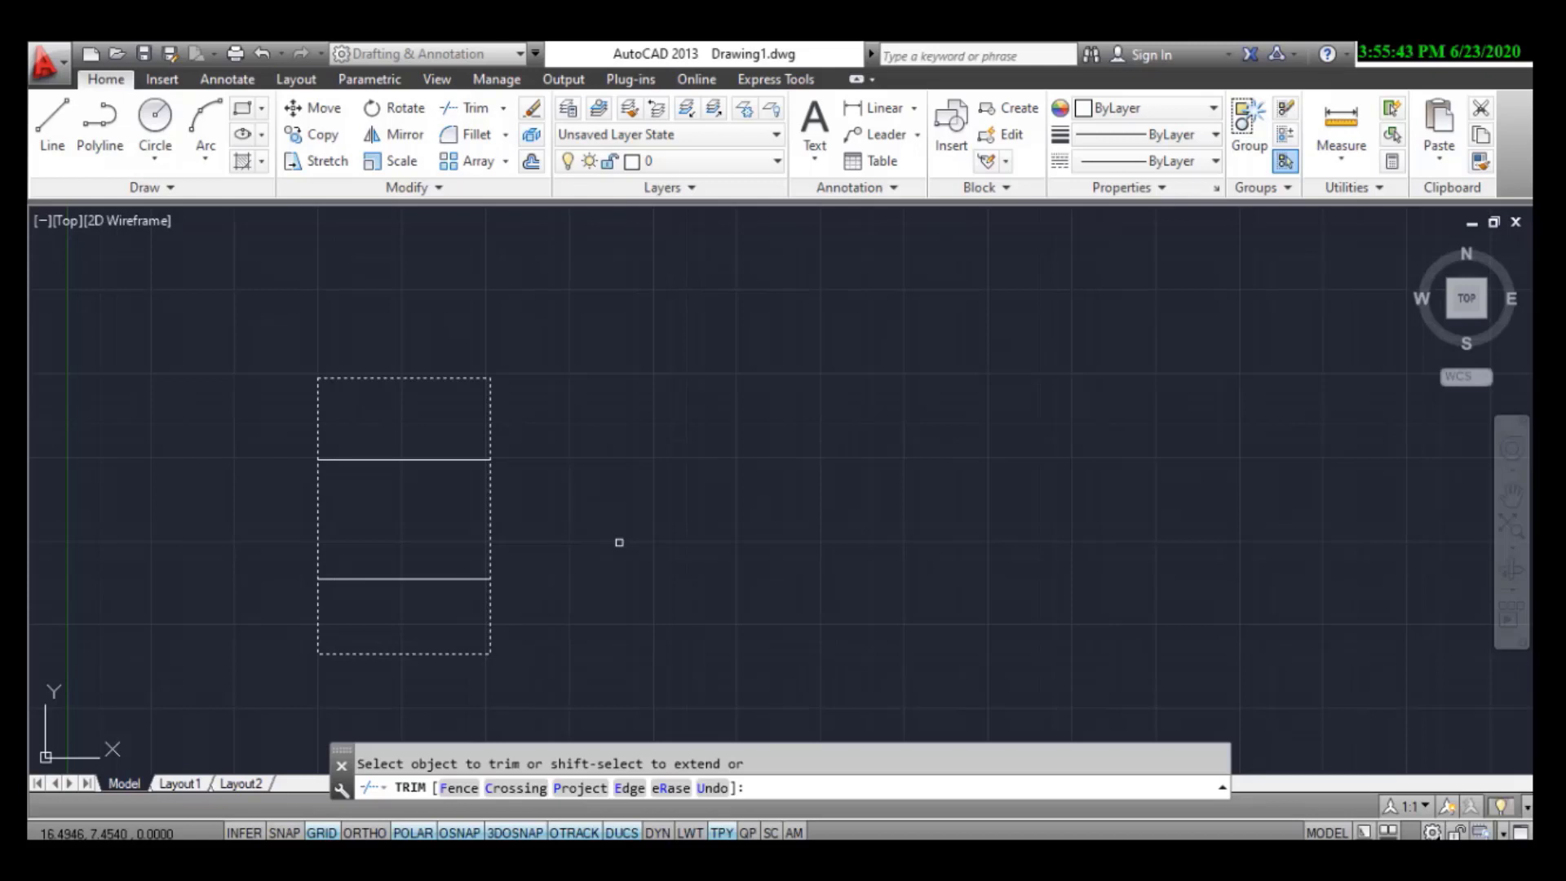
right_click(567, 504)
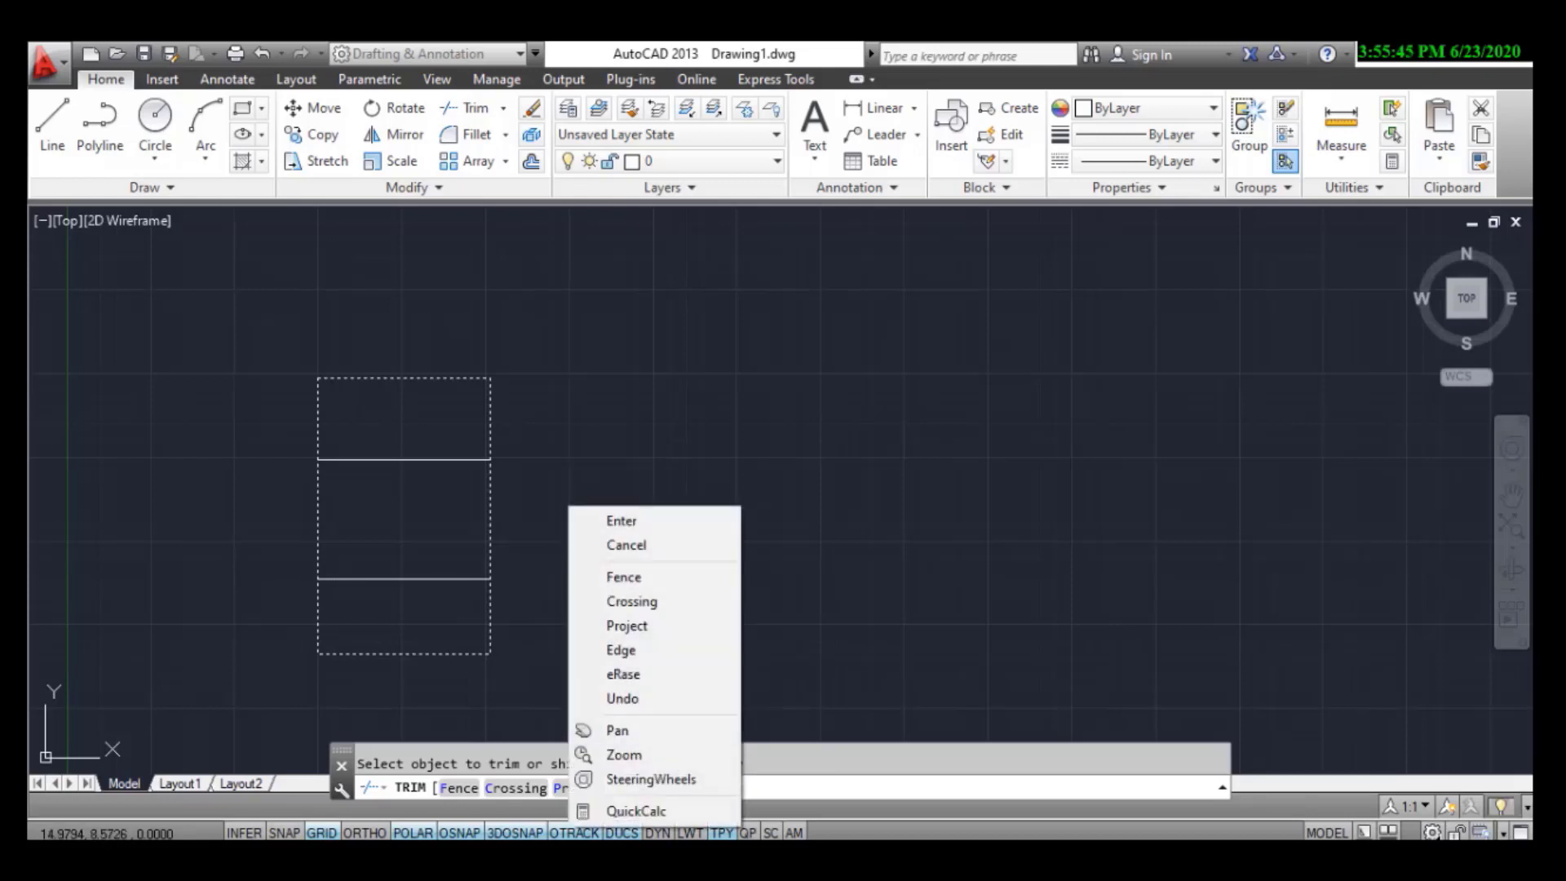
left_click(619, 521)
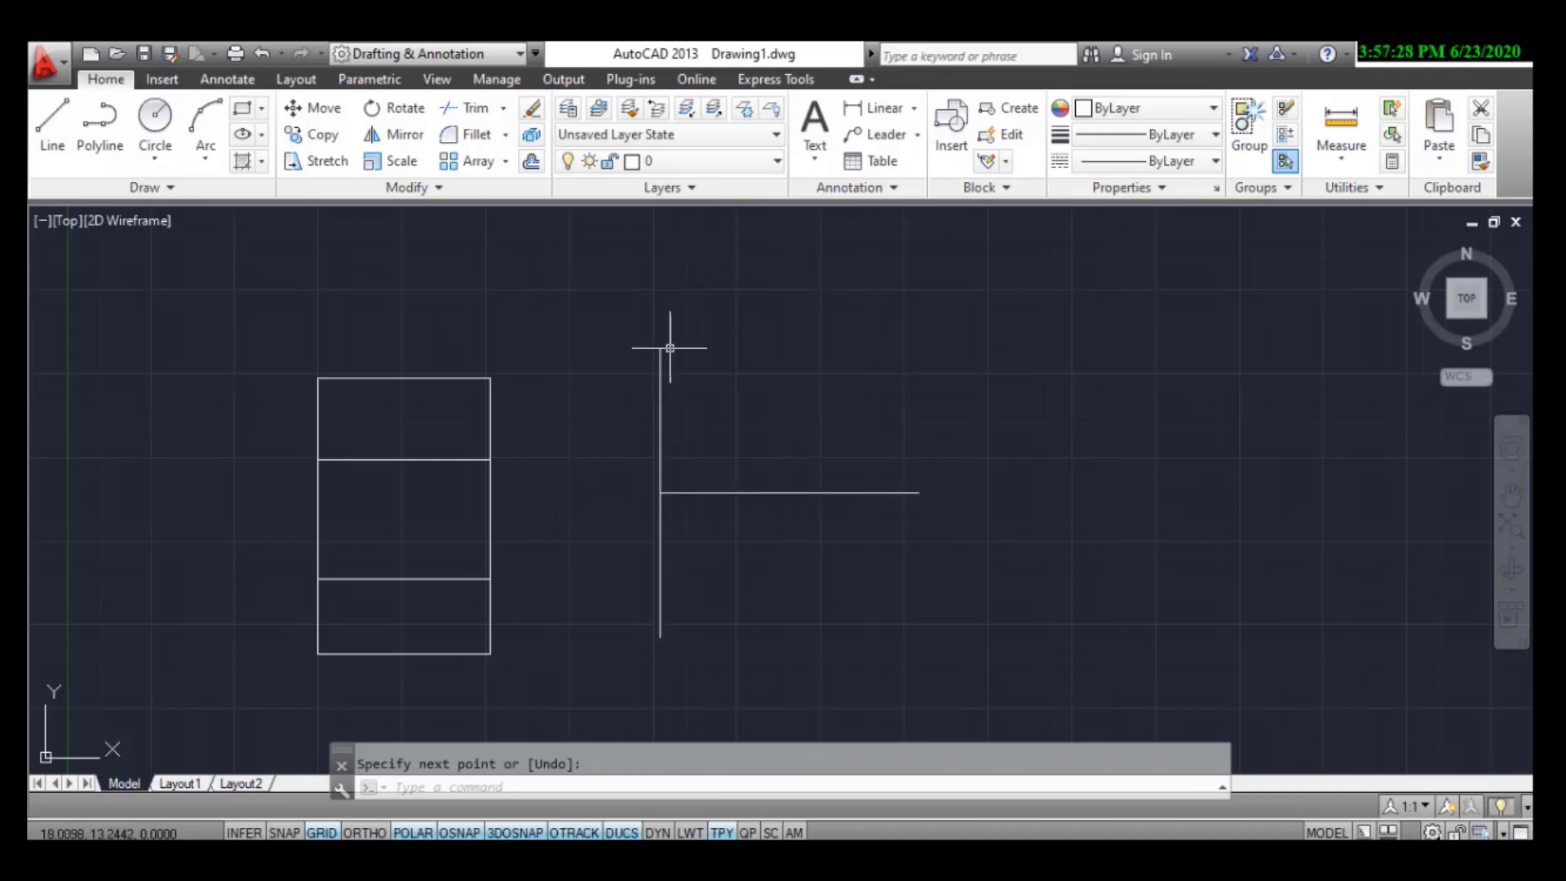
Step: Try to trim the horizontal line that ends on the separate vertical line, using that vertical line as cutting edge
mouse_move(845, 502)
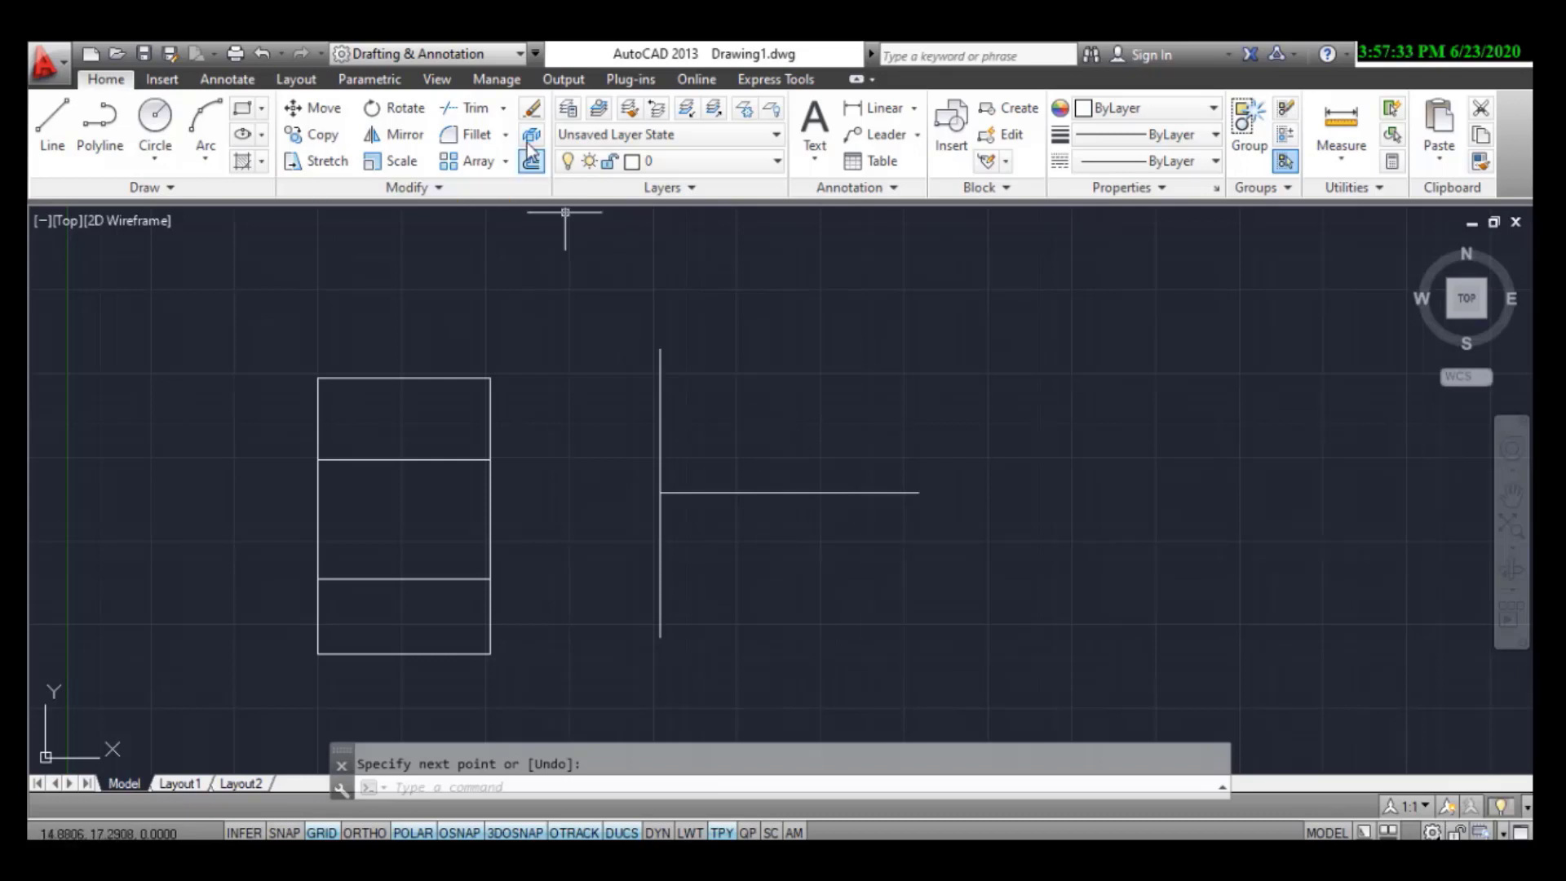
left_click(476, 109)
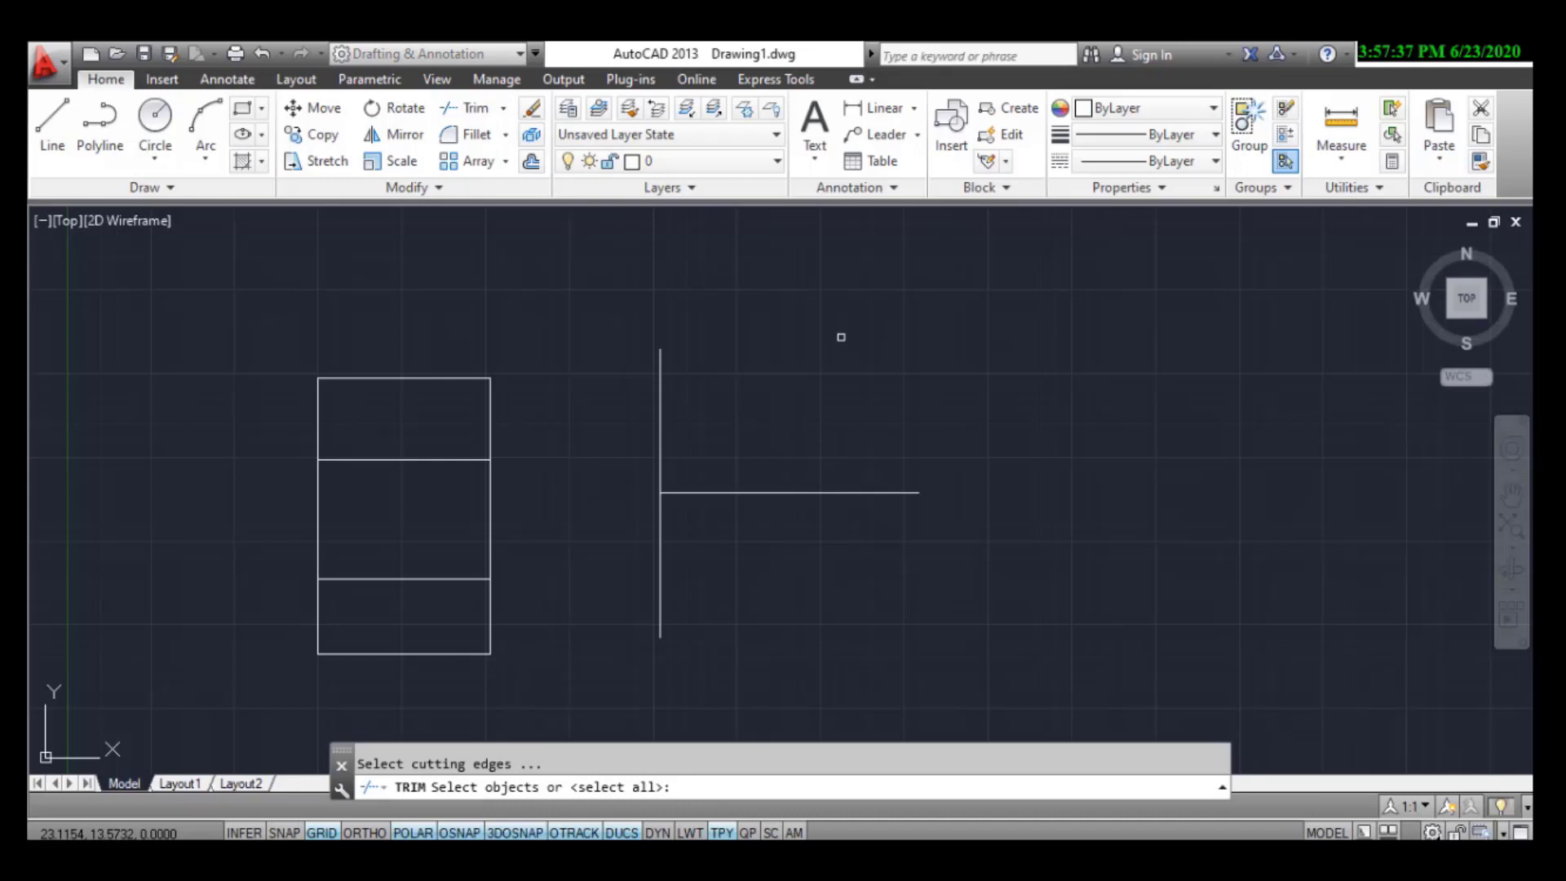
left_click(662, 376)
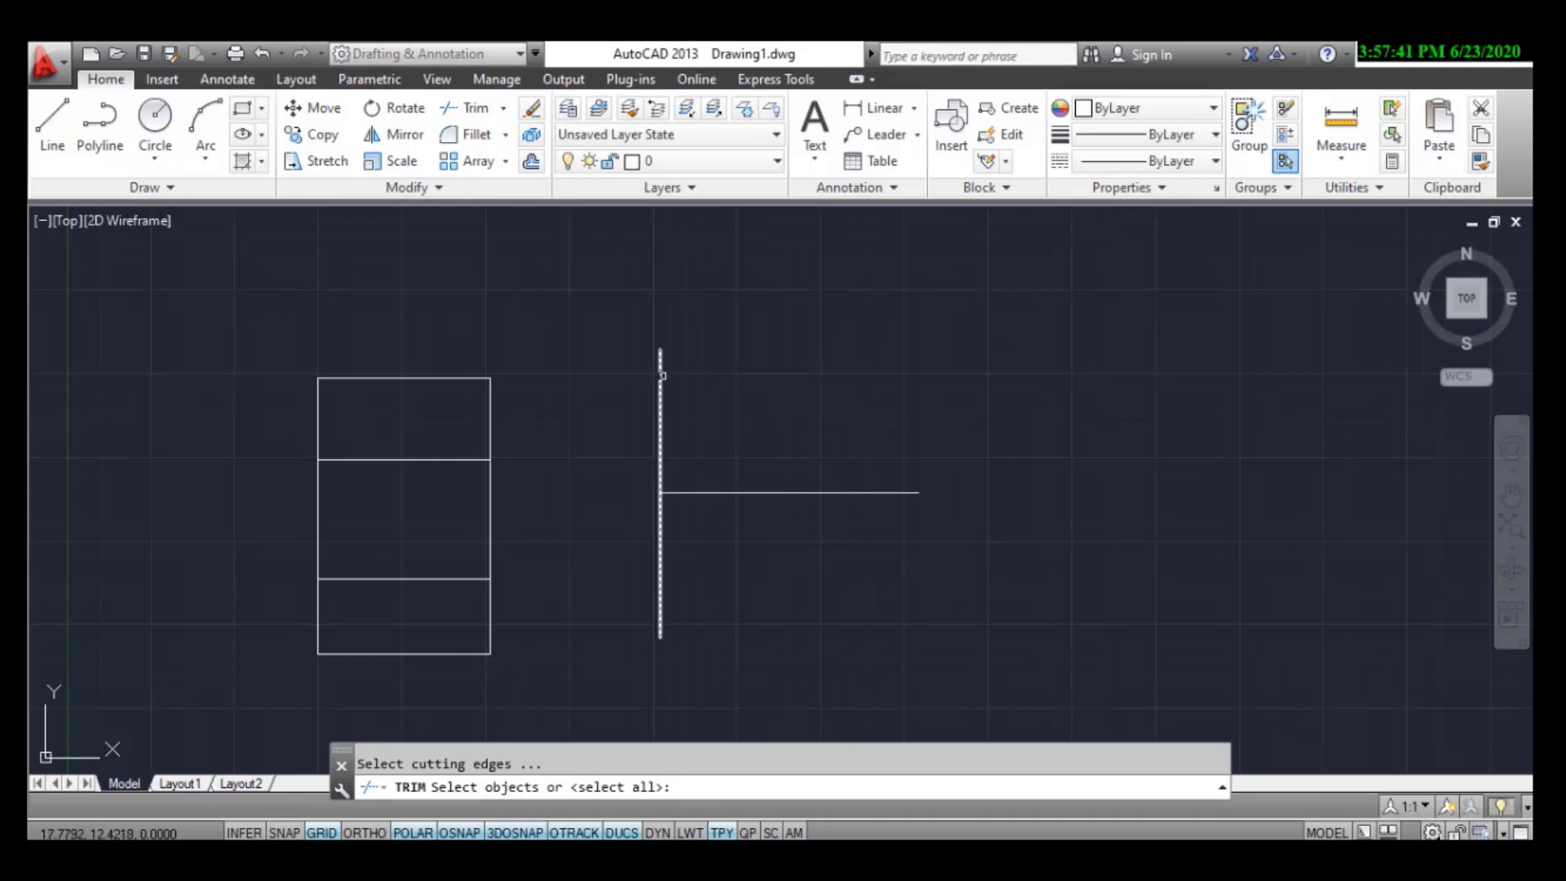
left_click(661, 372)
left_click(650, 405)
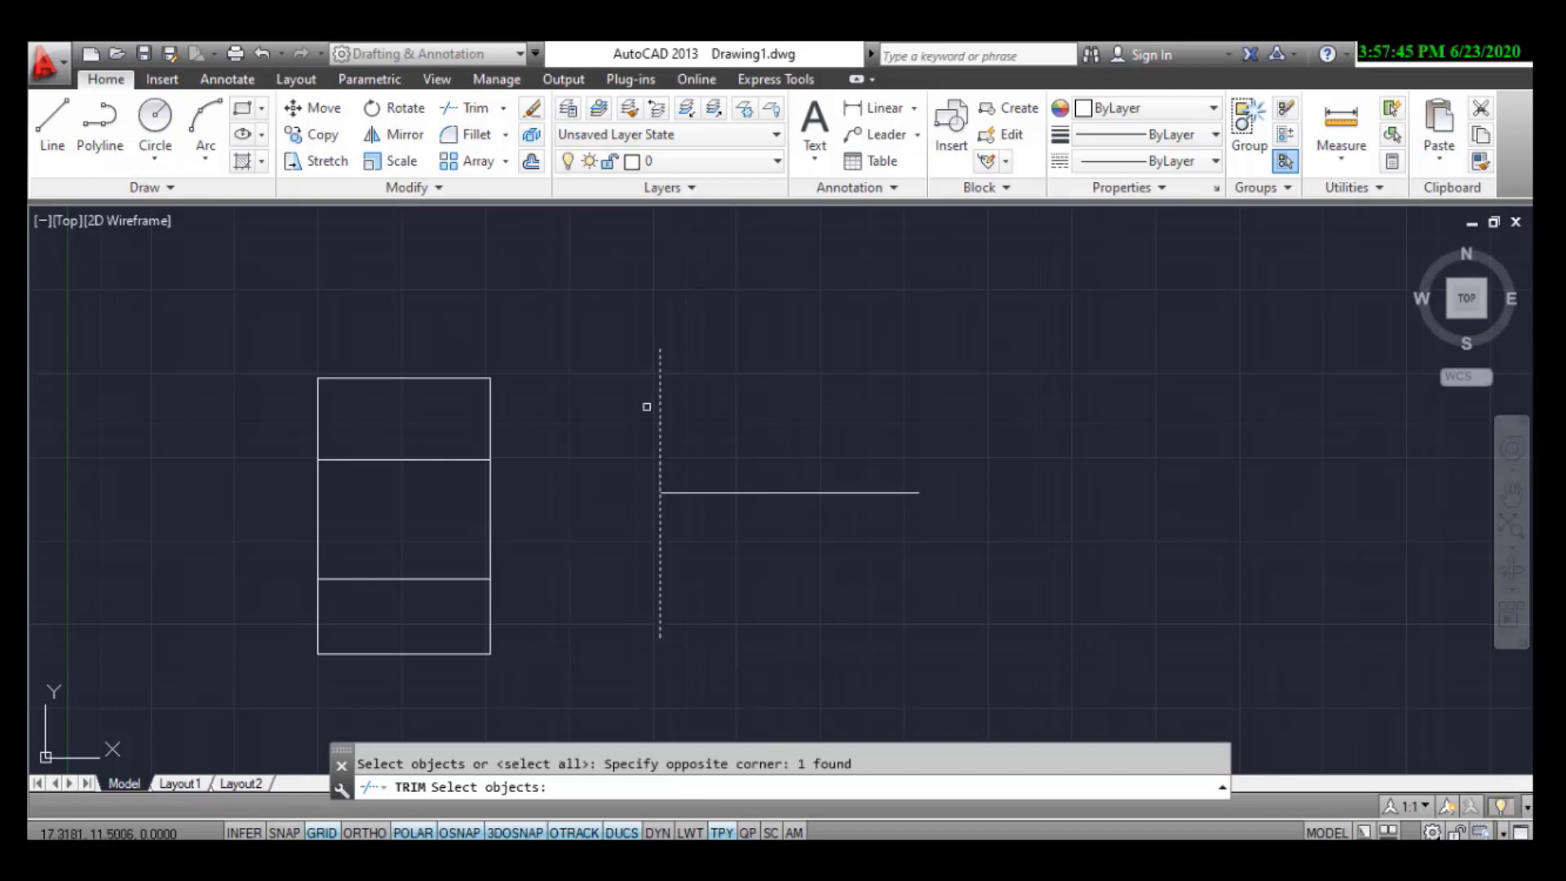
key("Return")
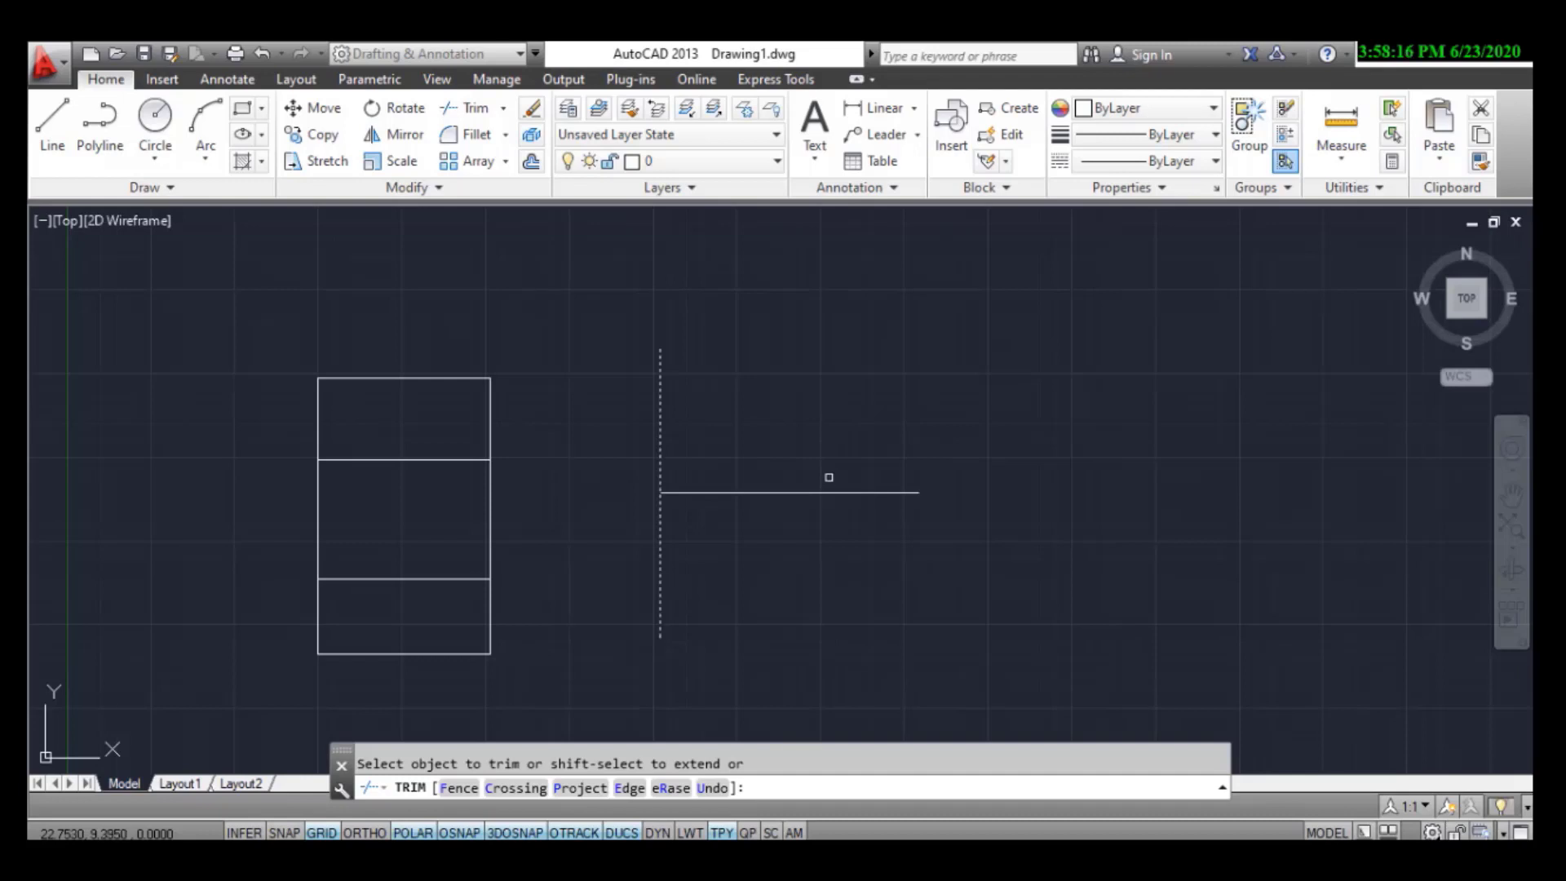
right_click(828, 477)
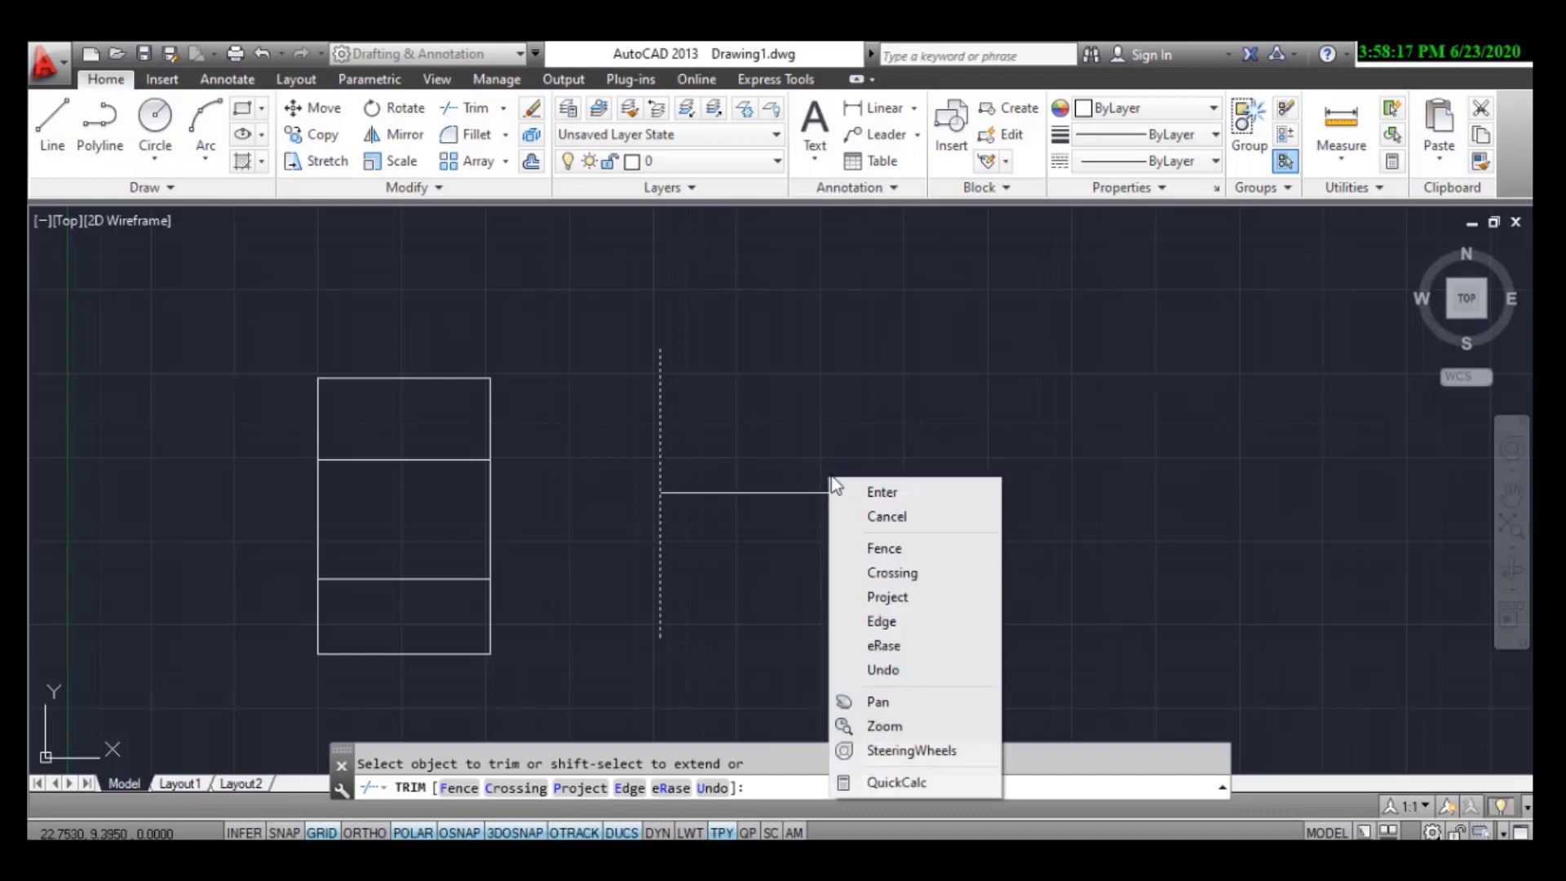
left_click(893, 491)
Step: Erase the horizontal line that starts at the middle of the separate vertical line
left_click(933, 453)
left_click(780, 536)
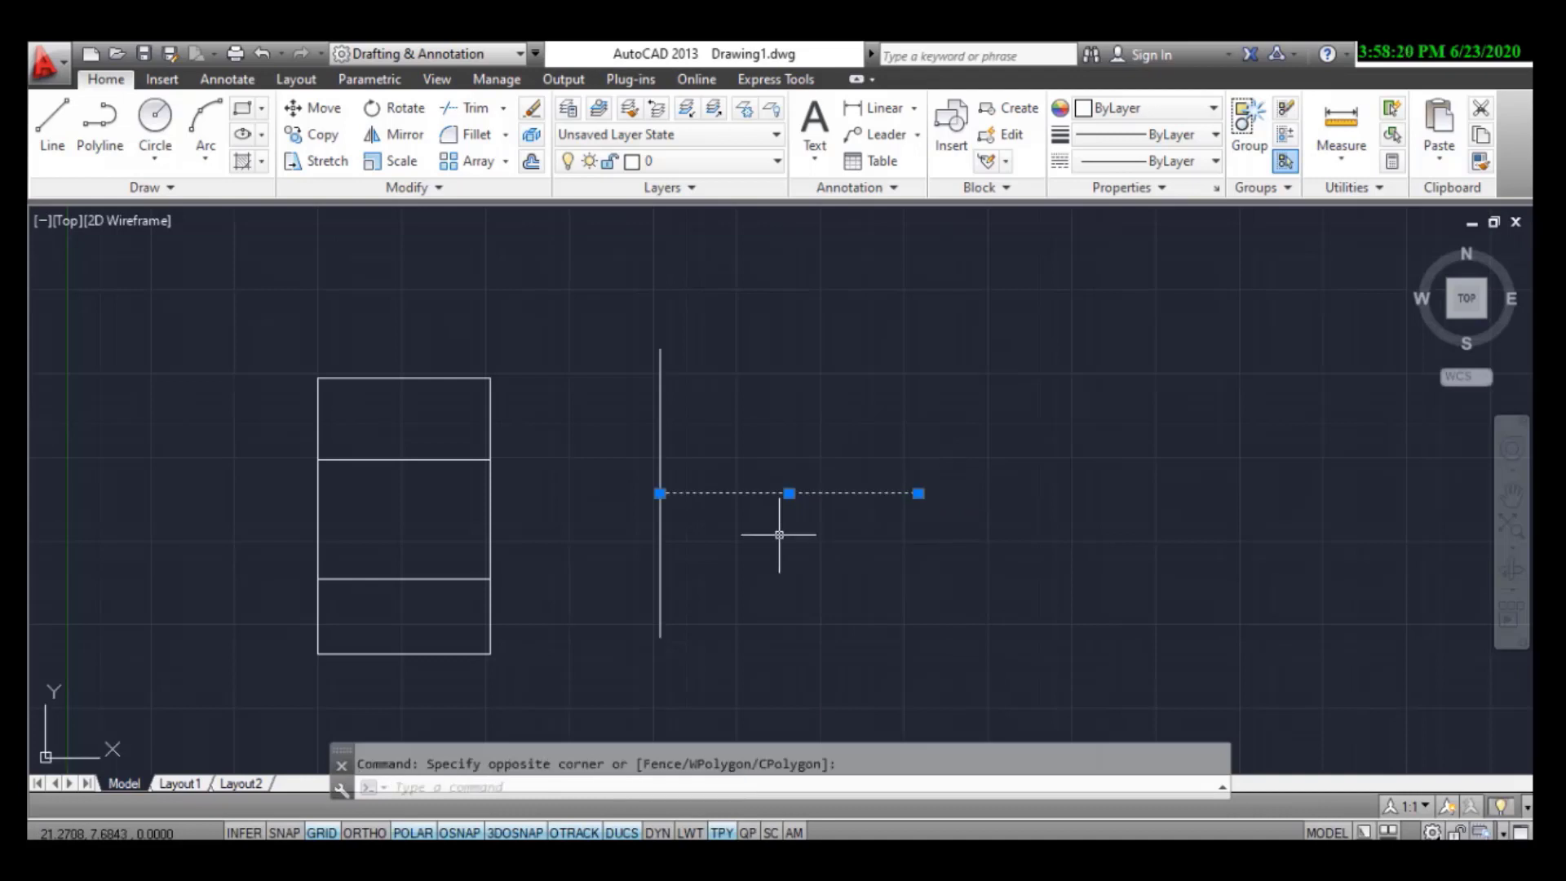
right_click(777, 531)
left_click(864, 443)
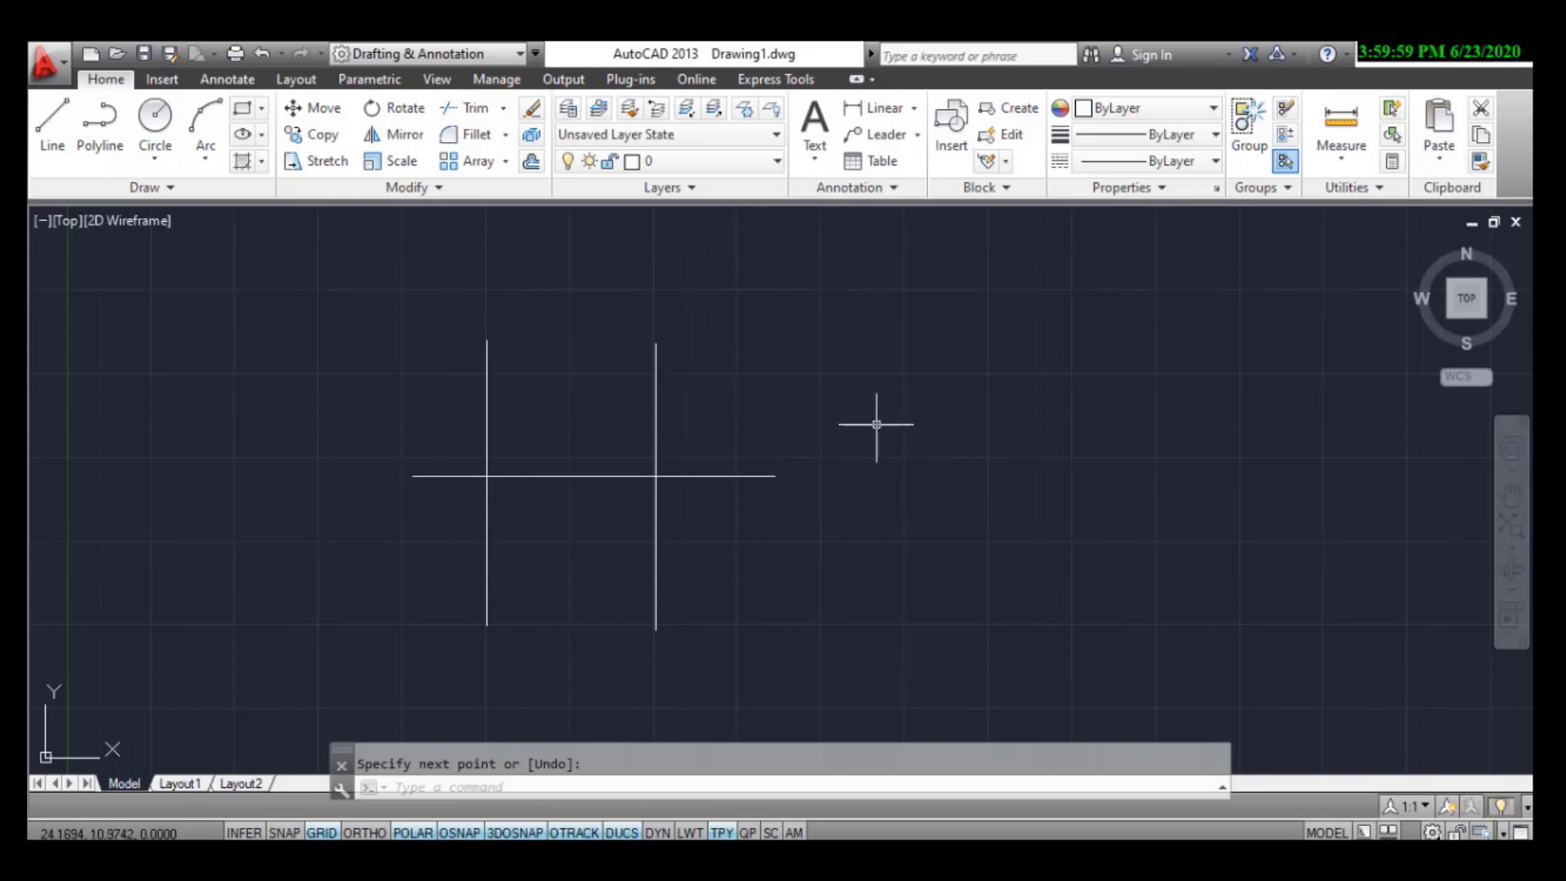
Step: With all objects as cutting edges, trim the horizontal line's right and middle portions and the left vertical line's upper part
left_click(466, 112)
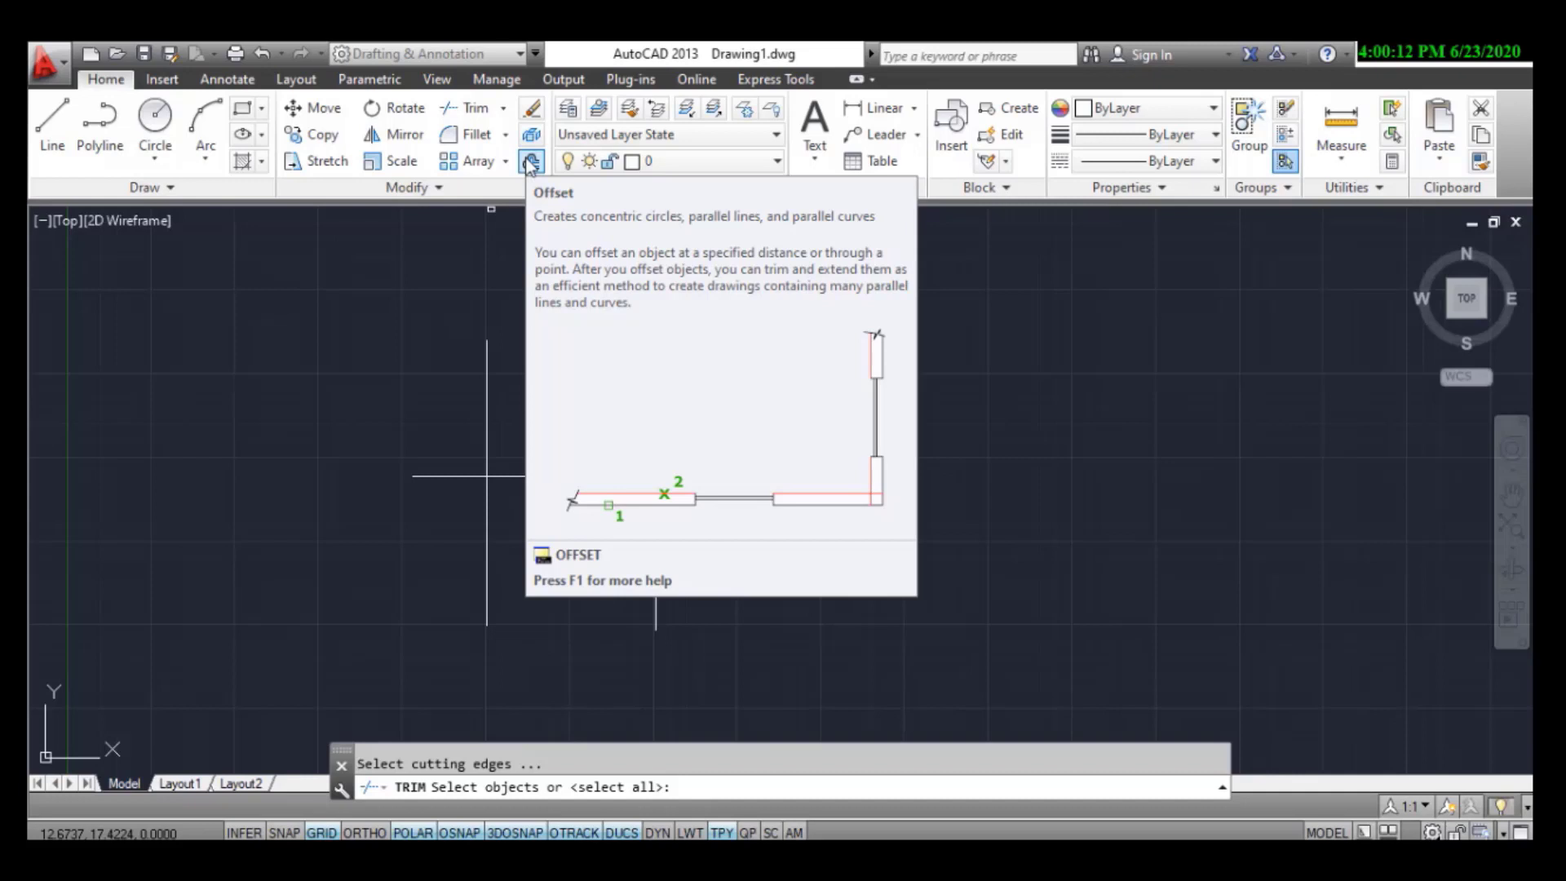
key("Return")
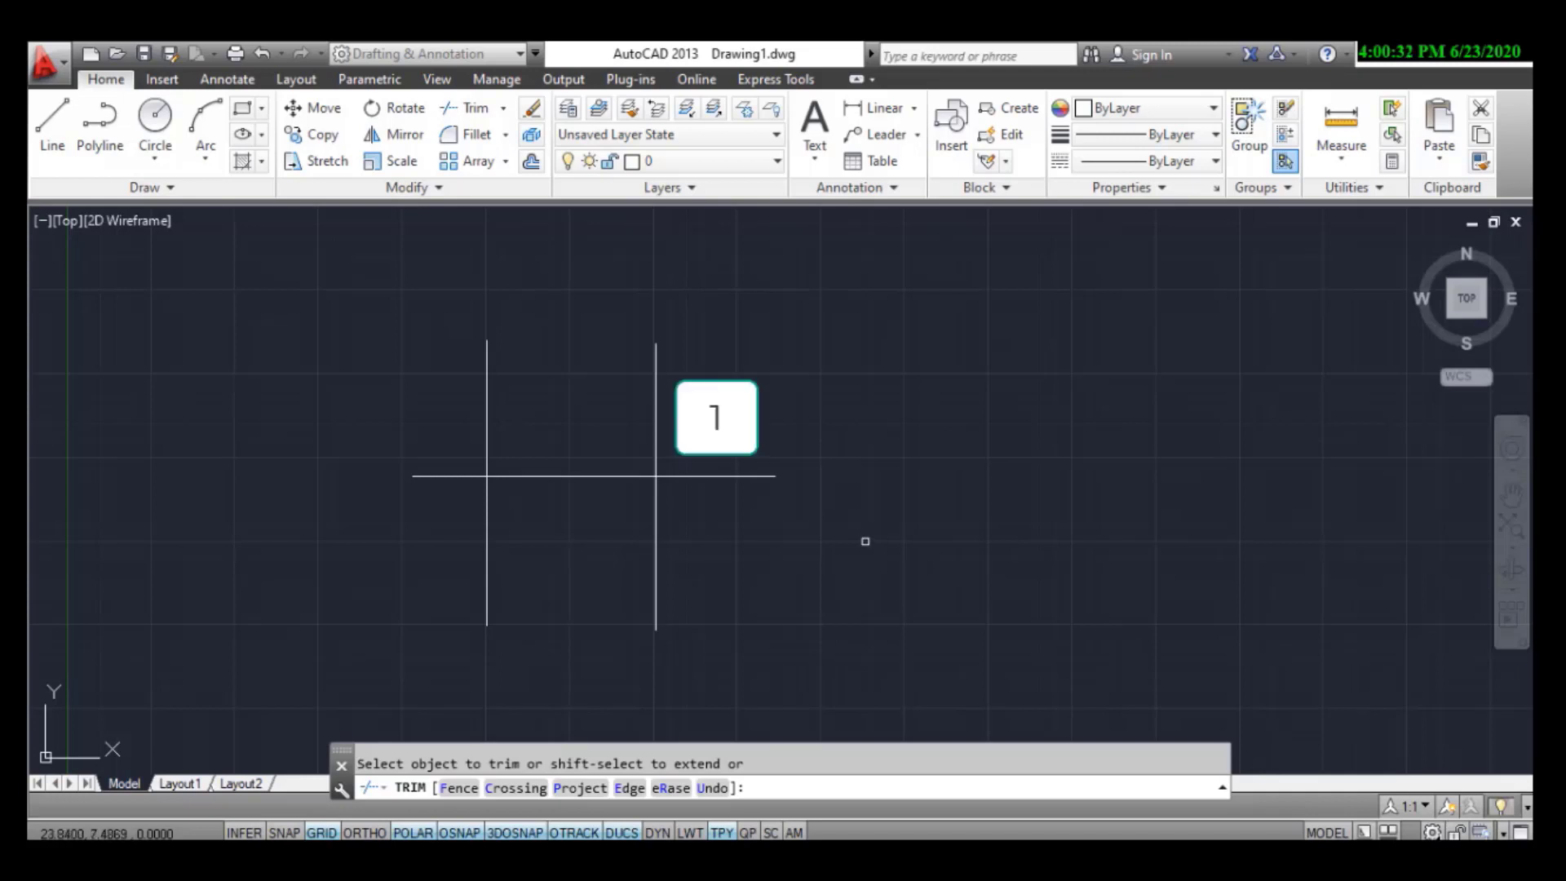
left_click(735, 476)
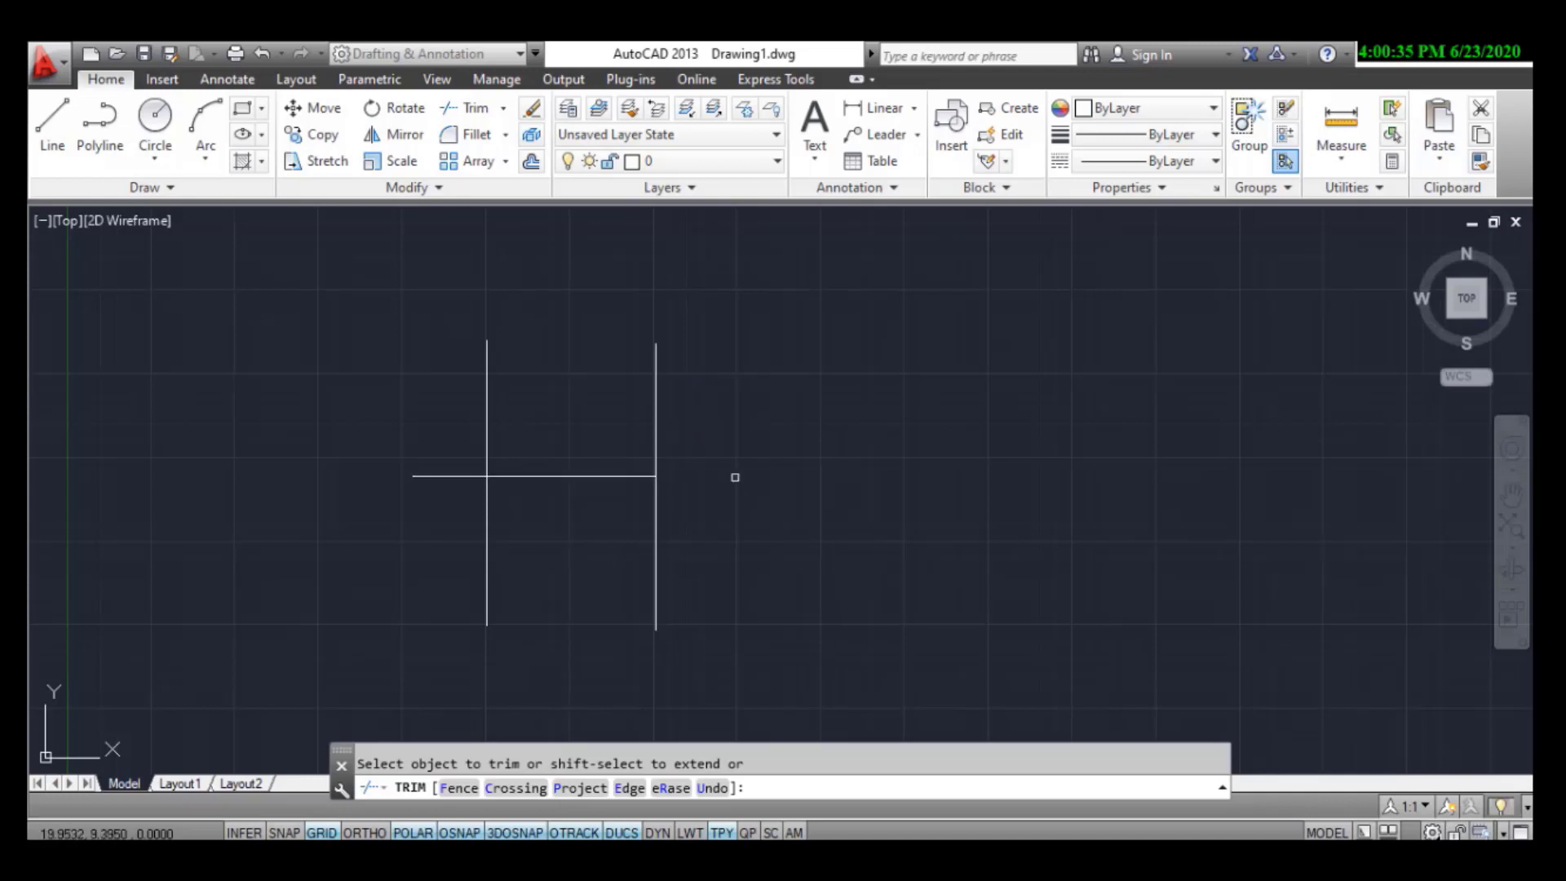
left_click(595, 474)
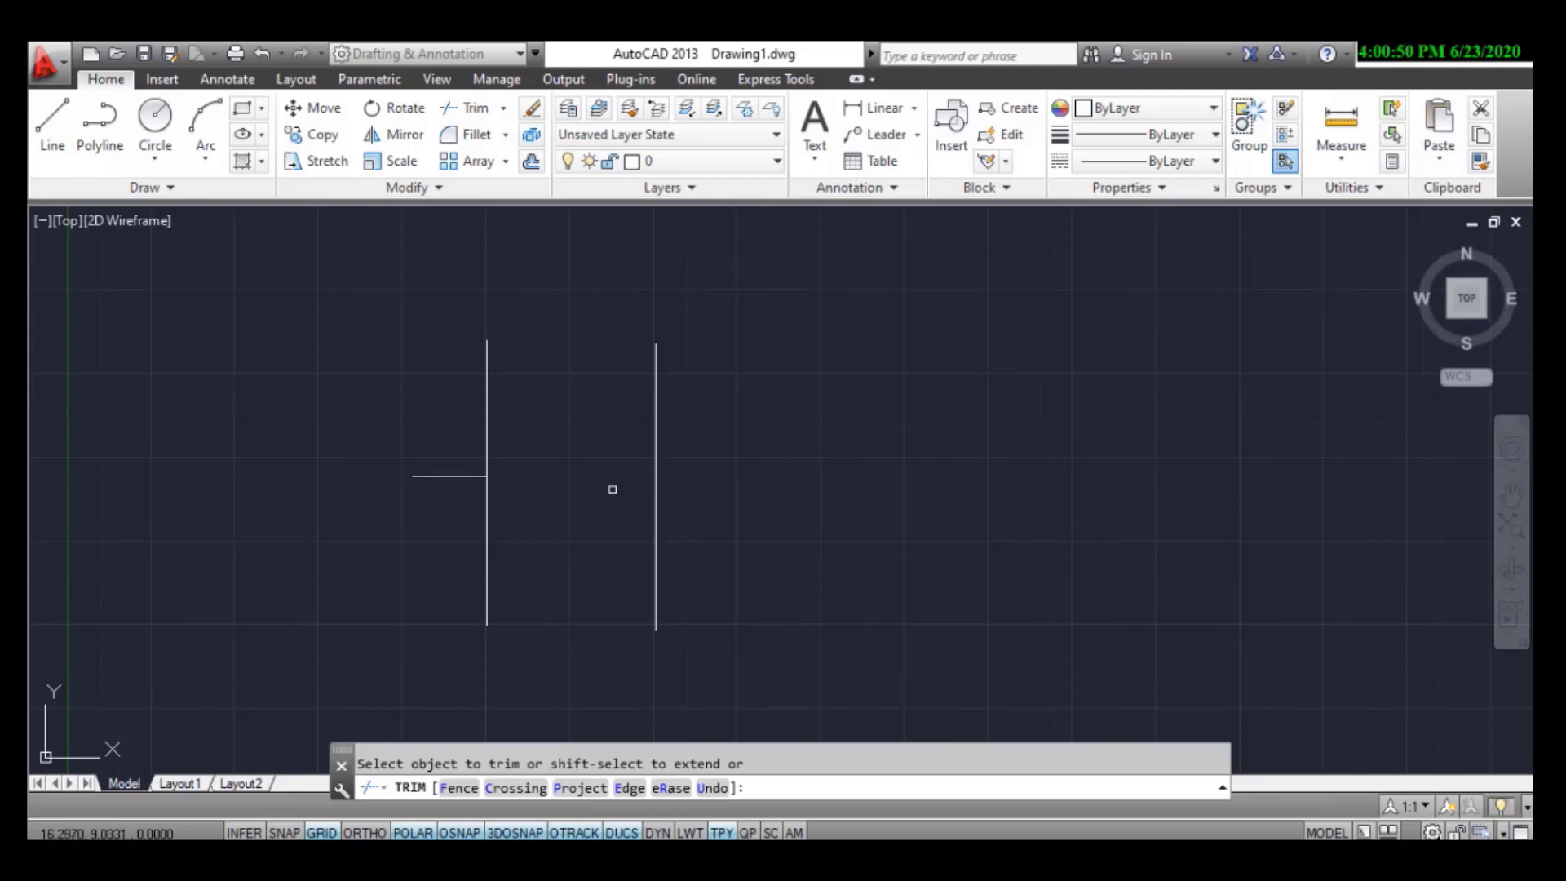
left_click(486, 397)
right_click(544, 419)
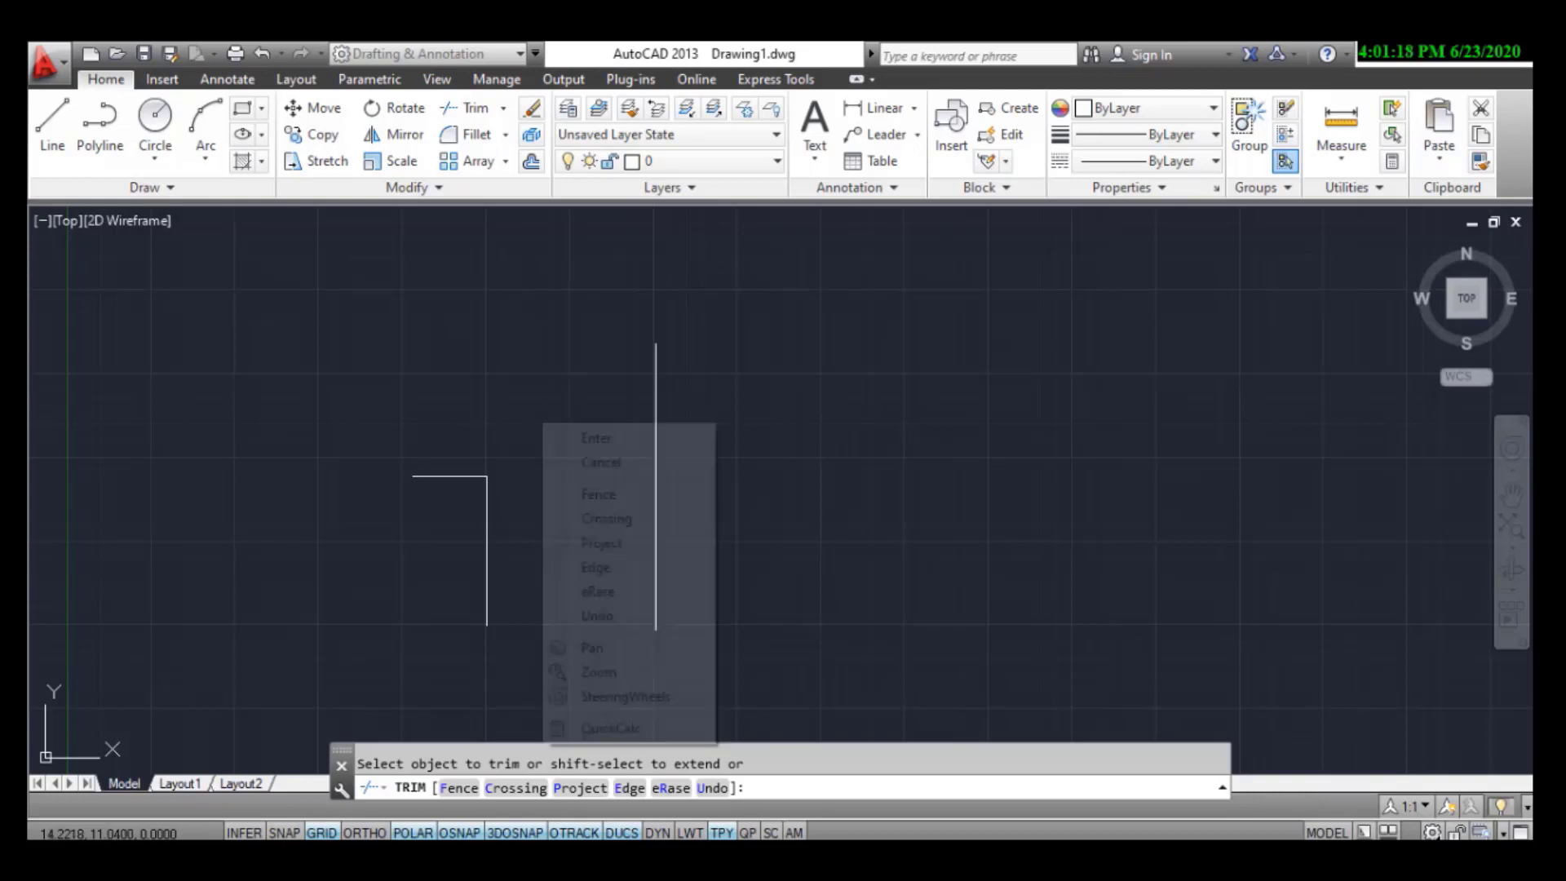
left_click(589, 440)
Step: Erase all lines remaining from the crossing-lines trim example
left_click(763, 332)
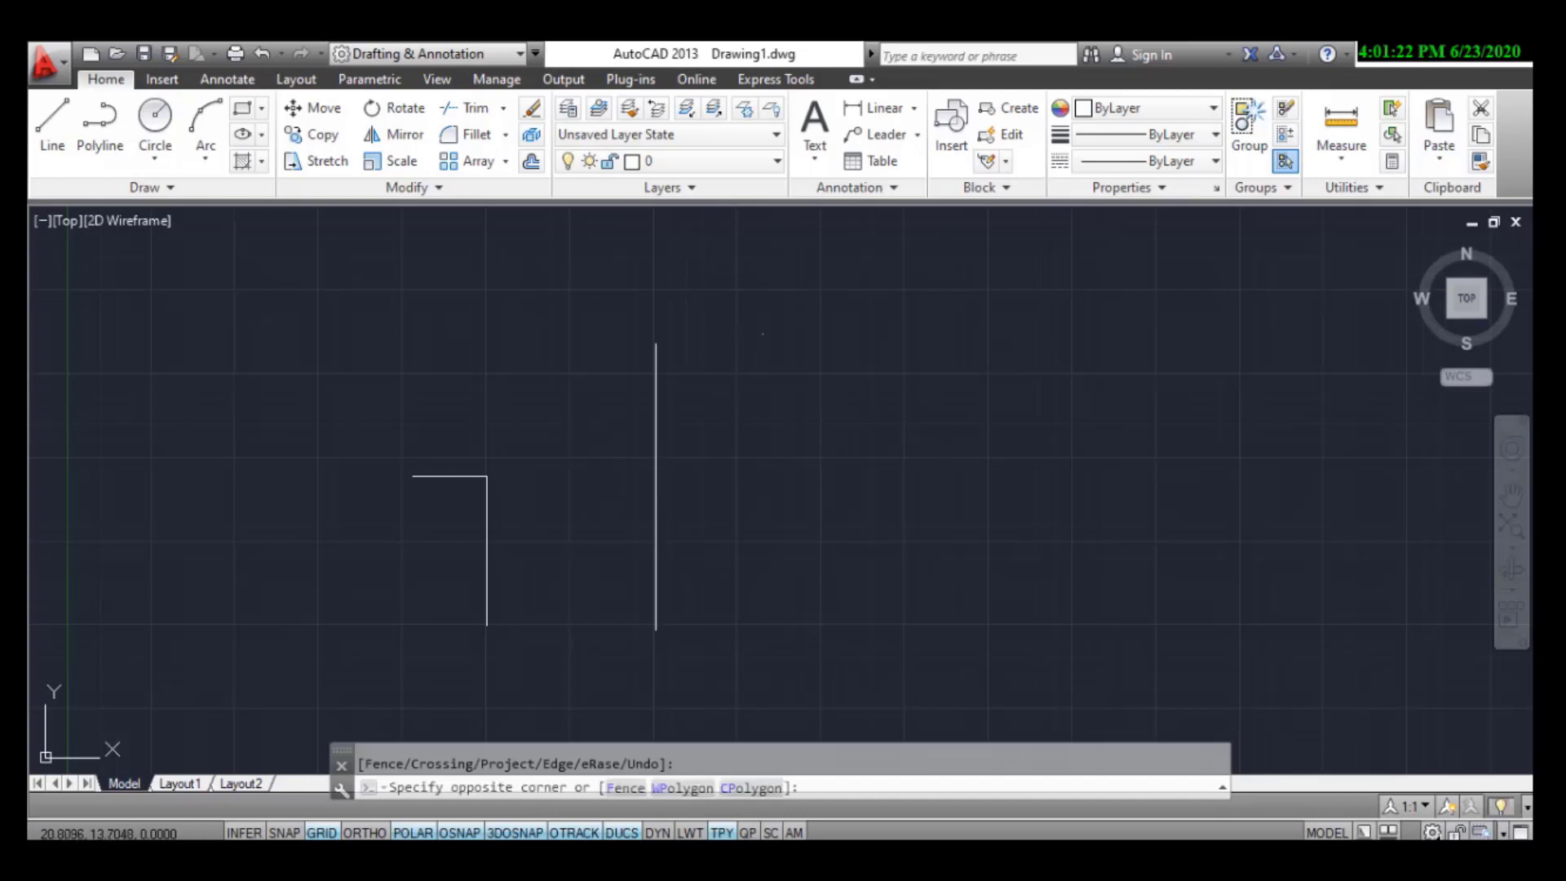
left_click(413, 637)
right_click(413, 641)
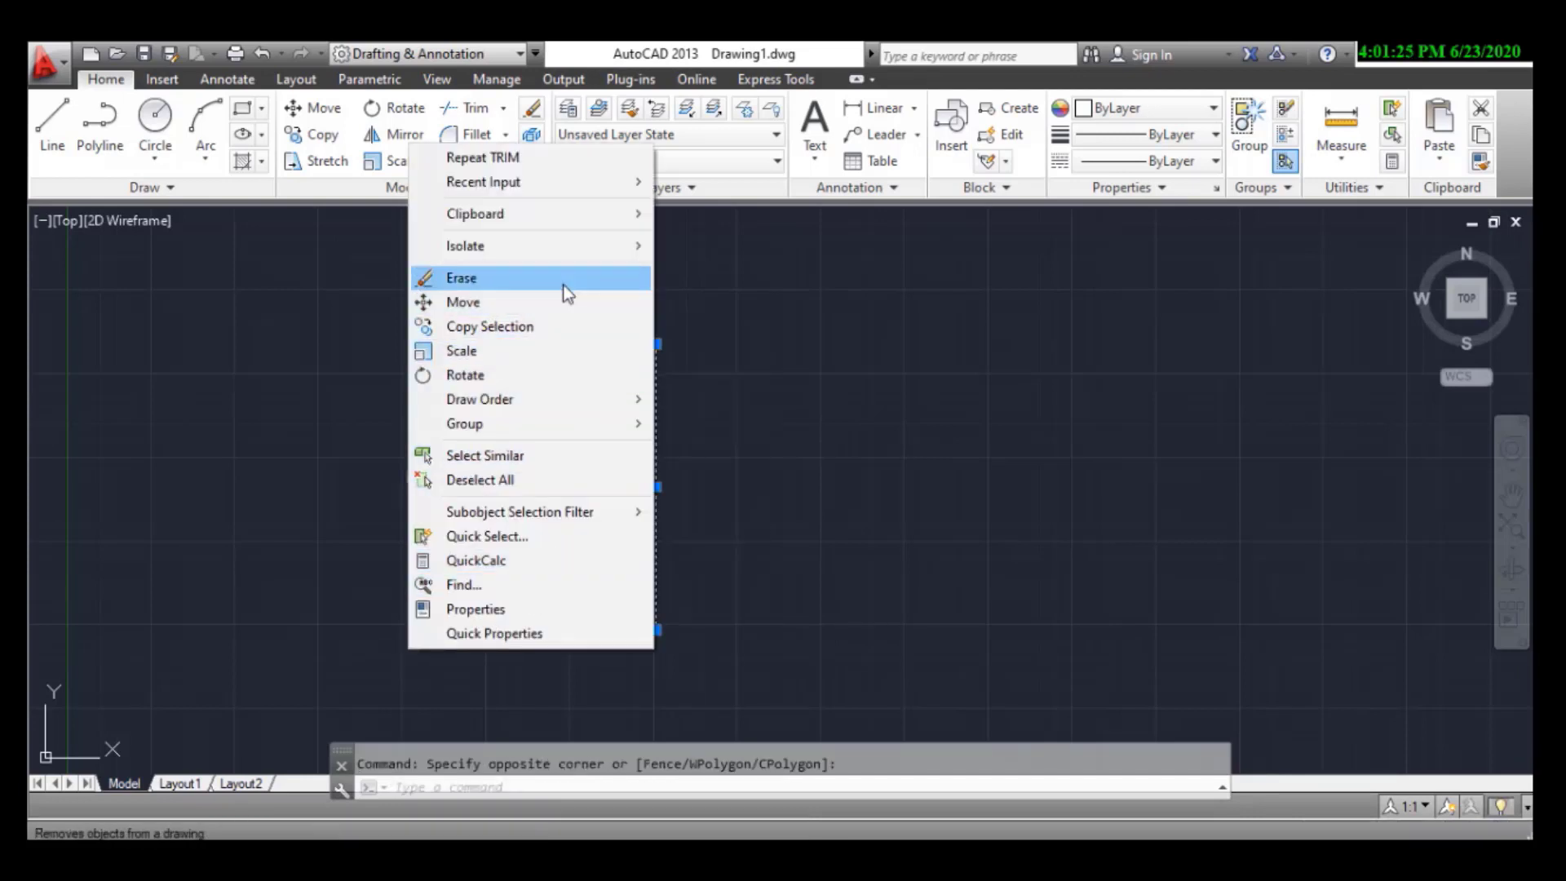
left_click(566, 278)
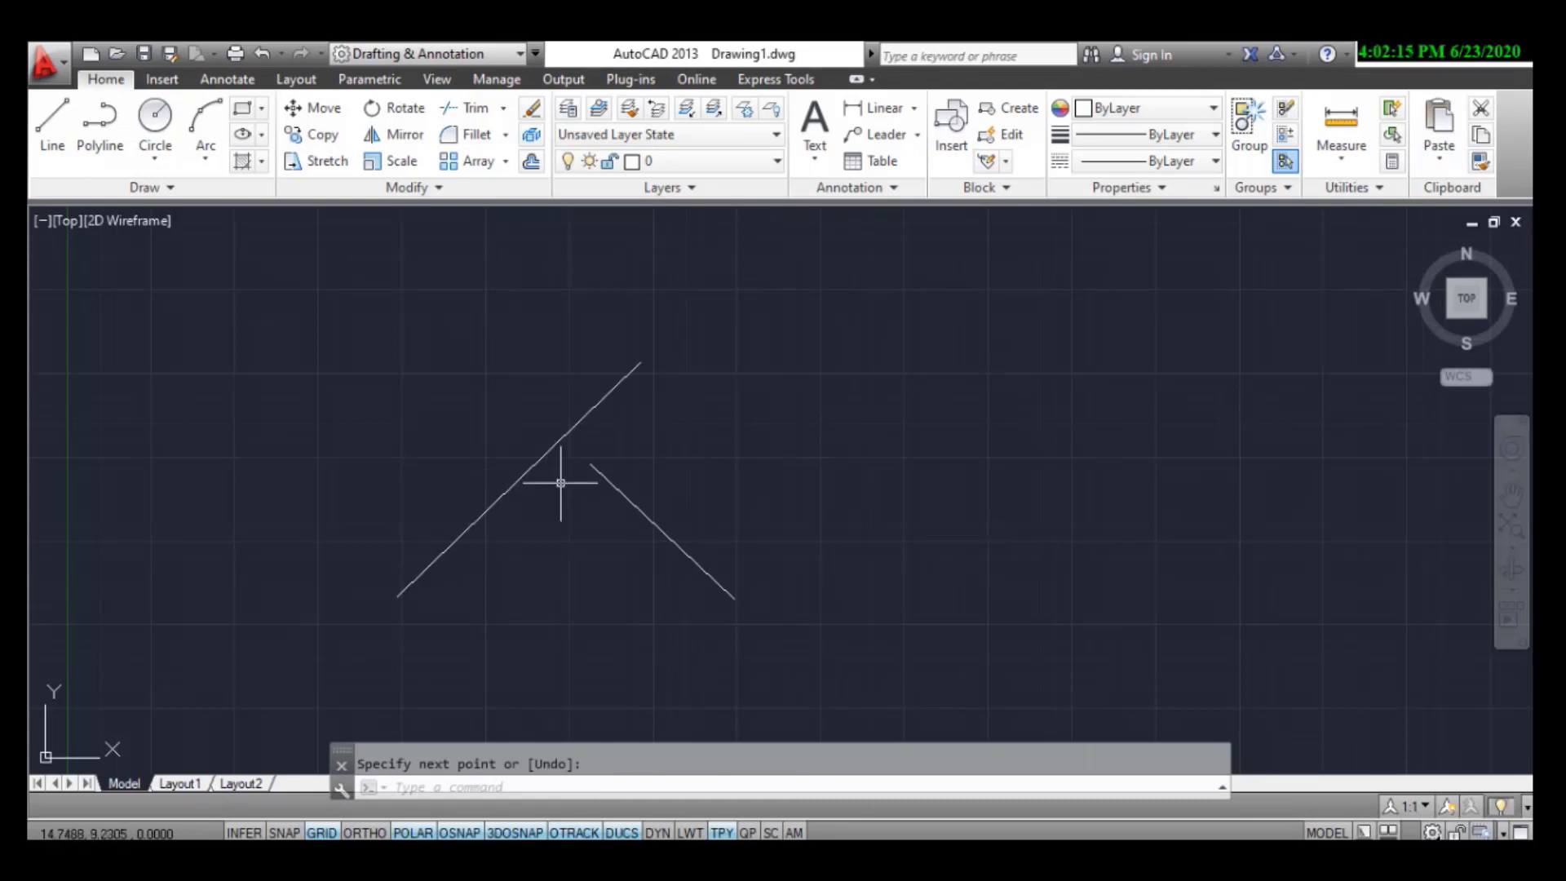
Step: Trim the long diagonal's upper end at its implied intersection with the short diagonal, using all edges and the Extend edge mode
key("Return")
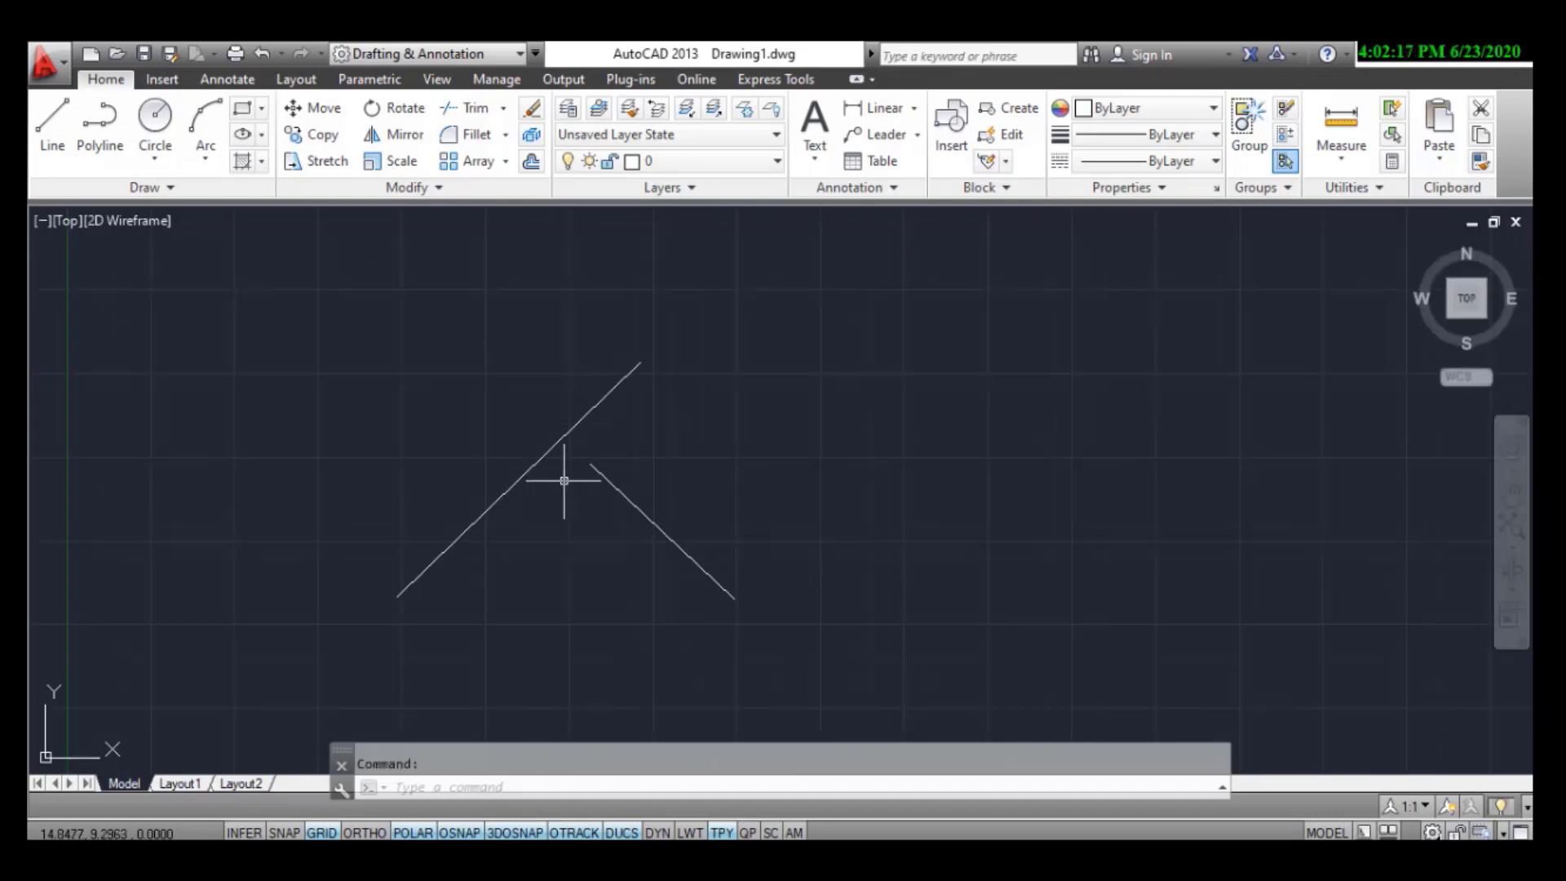
left_click(469, 111)
key("Return")
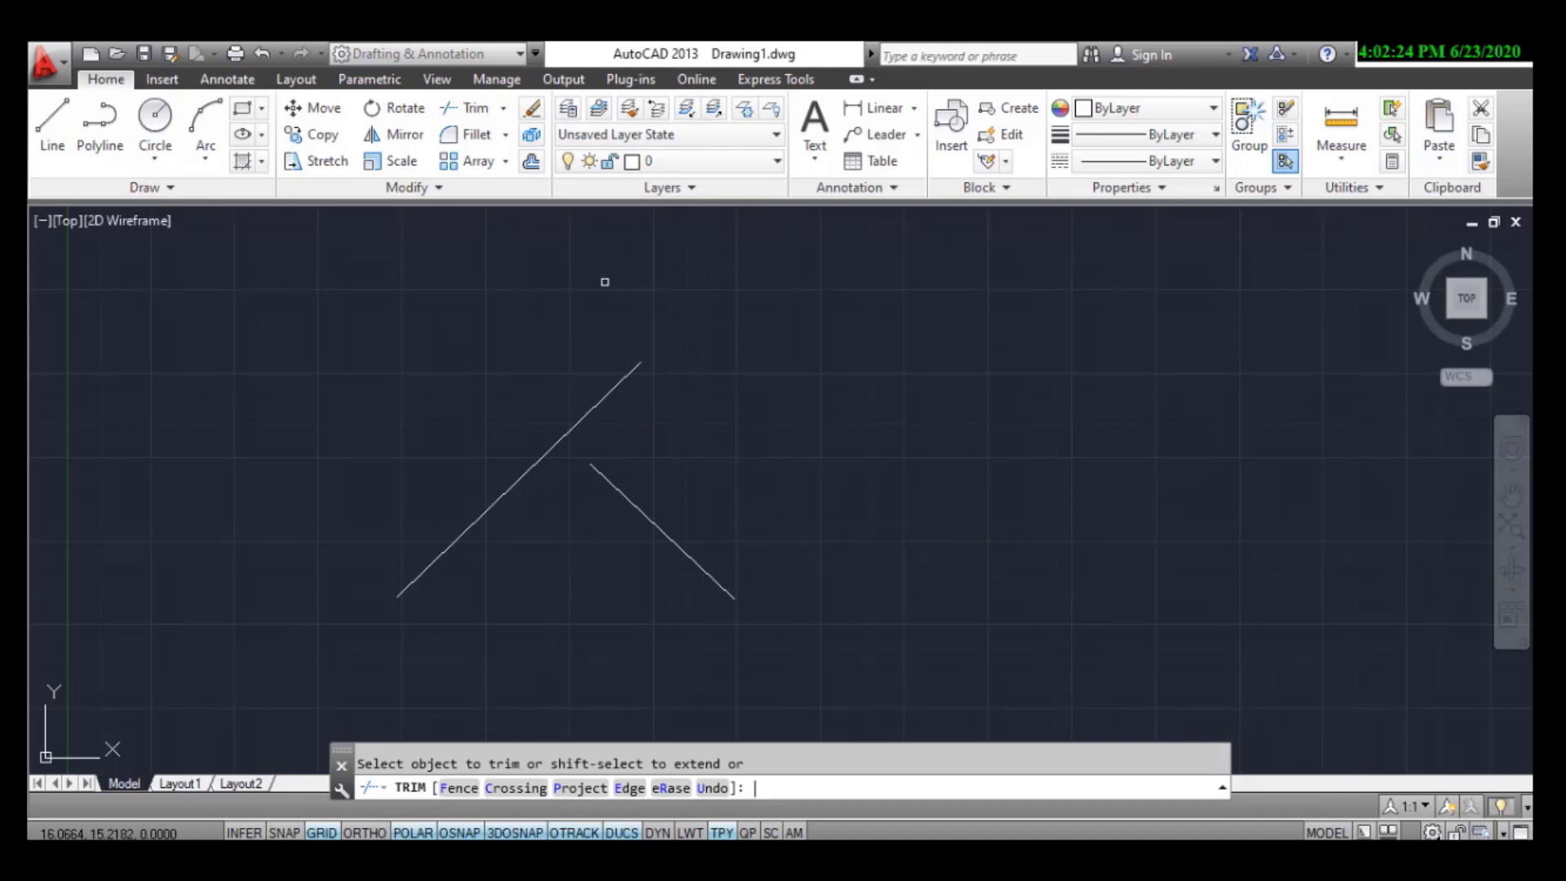
left_click(629, 788)
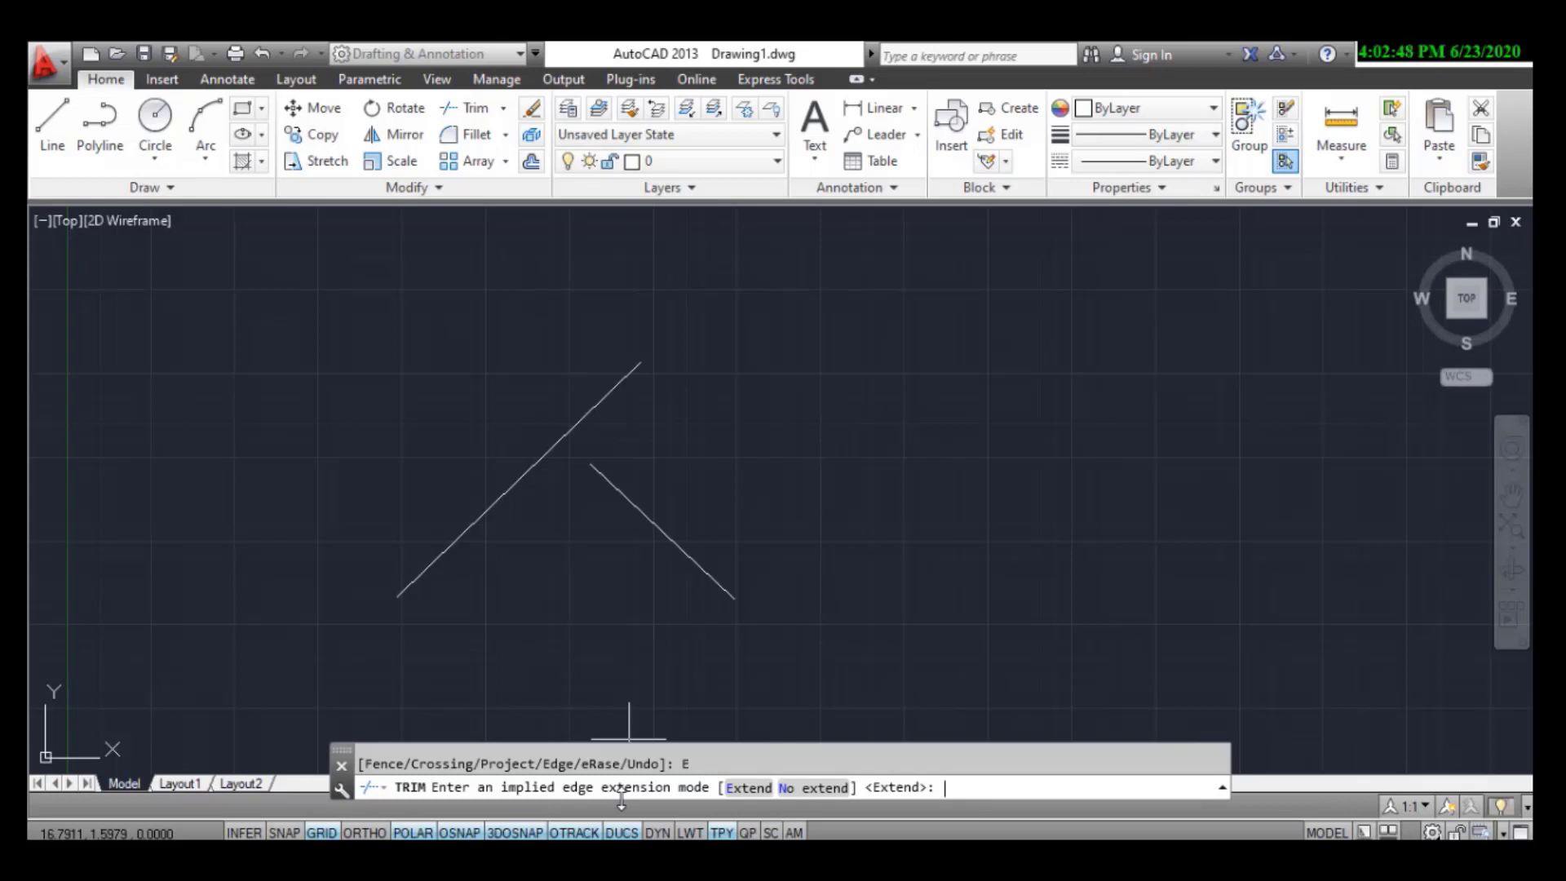
left_click(747, 788)
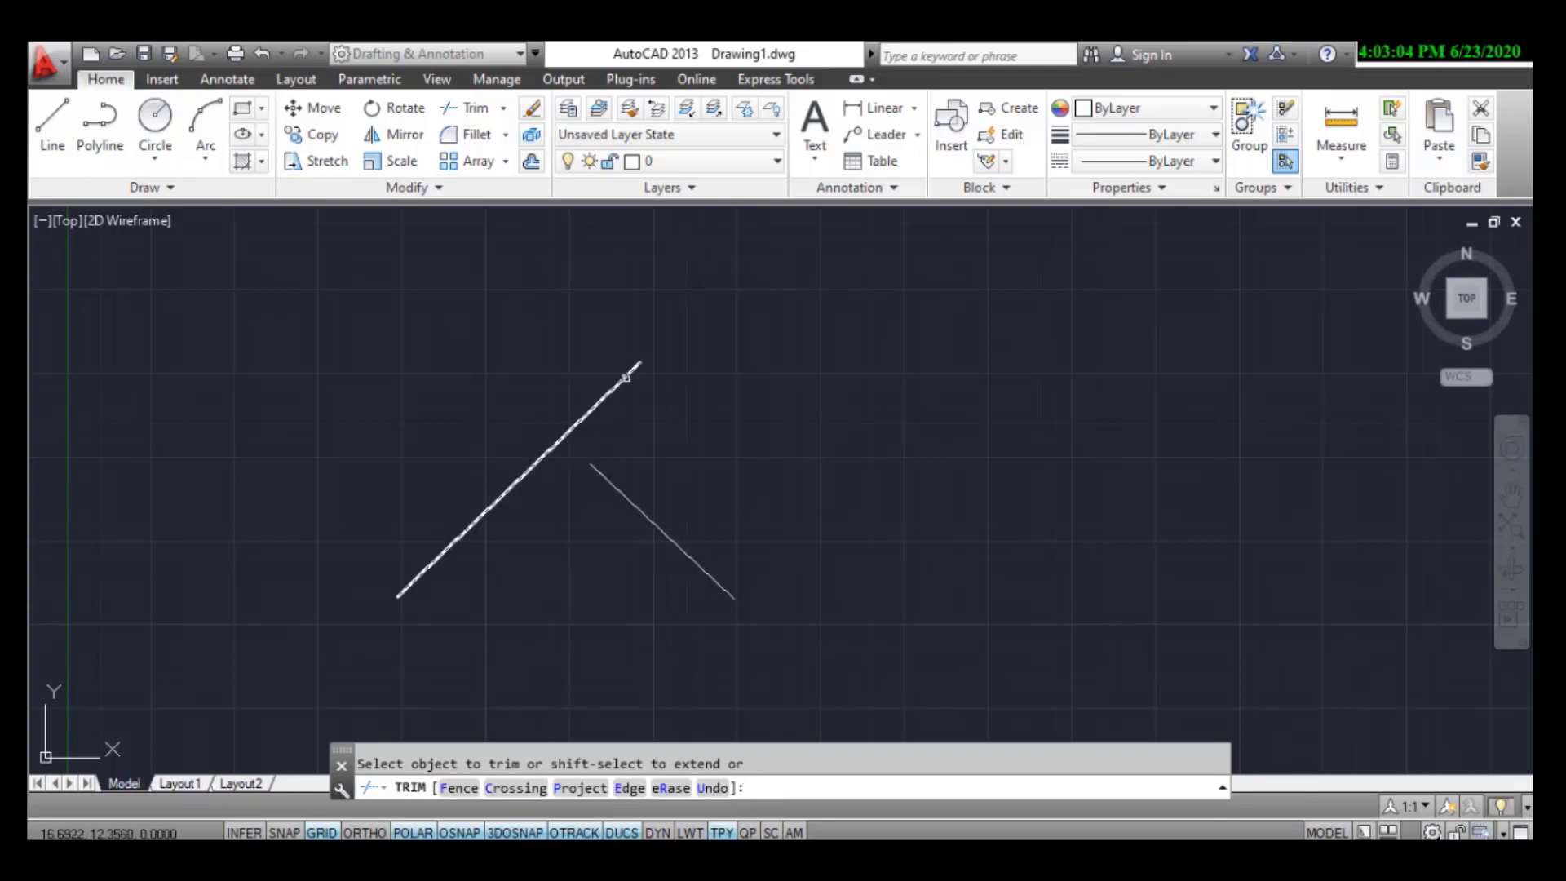
left_click(625, 375)
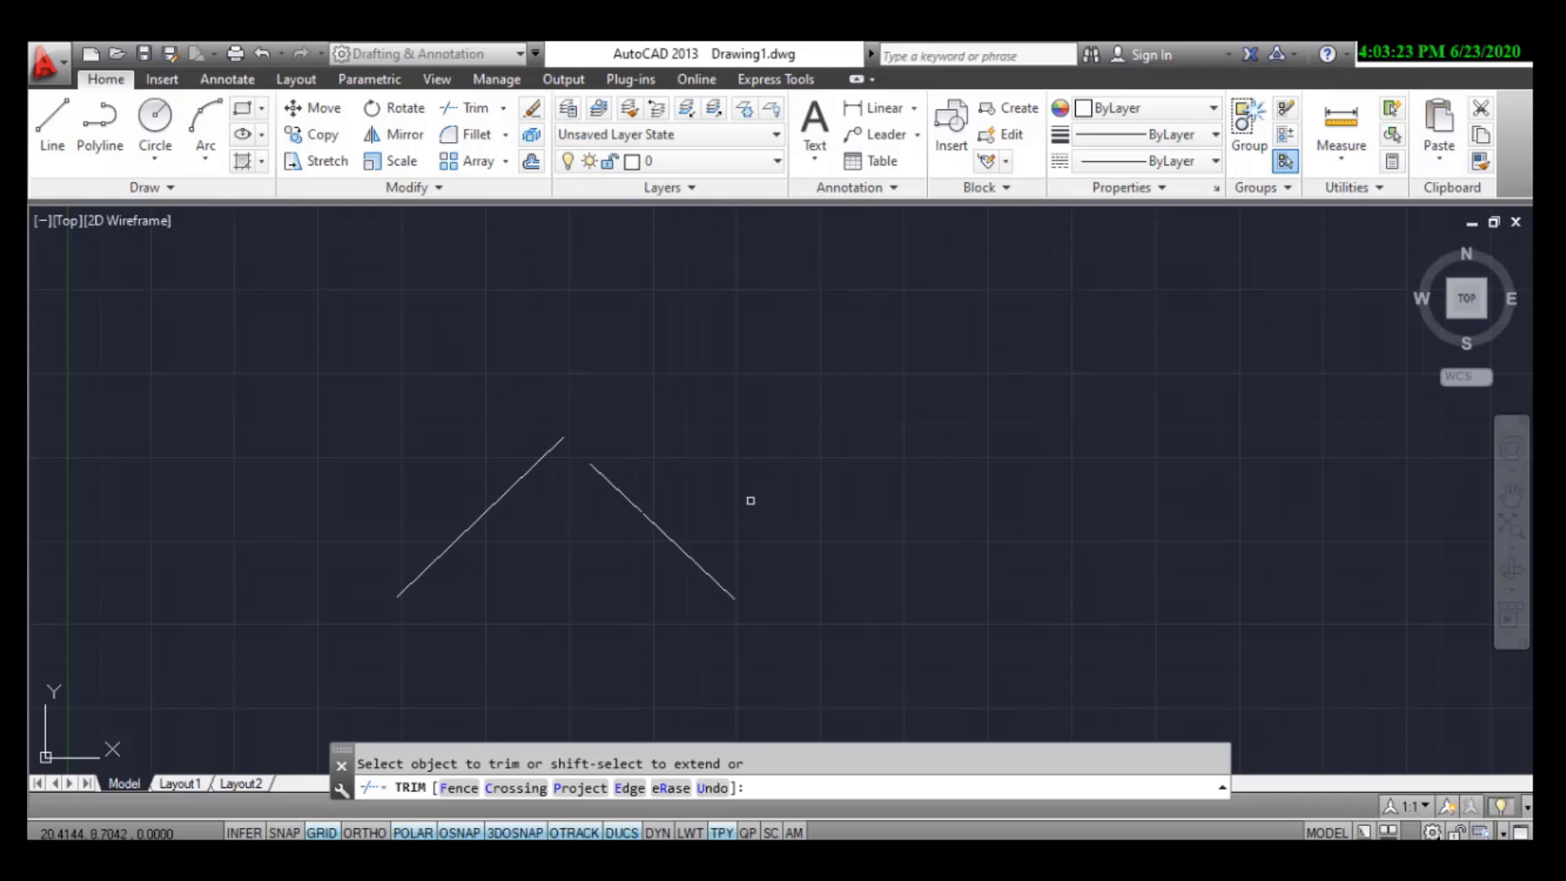
key("Return")
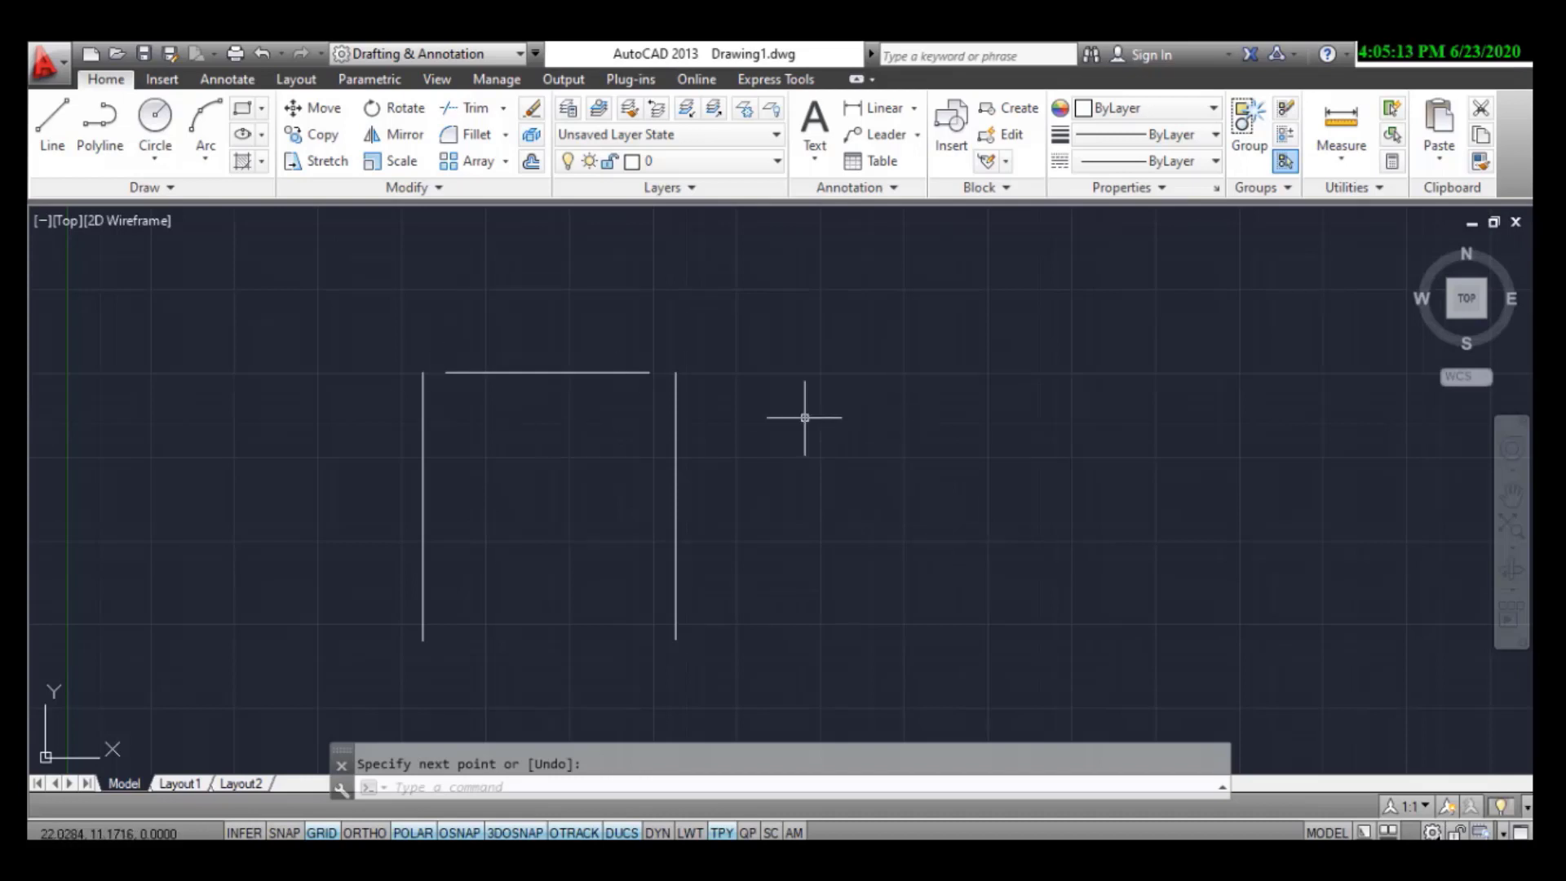
Step: Extend both ends of the top horizontal line to the two vertical lines, using all objects as boundary edges
left_click(504, 114)
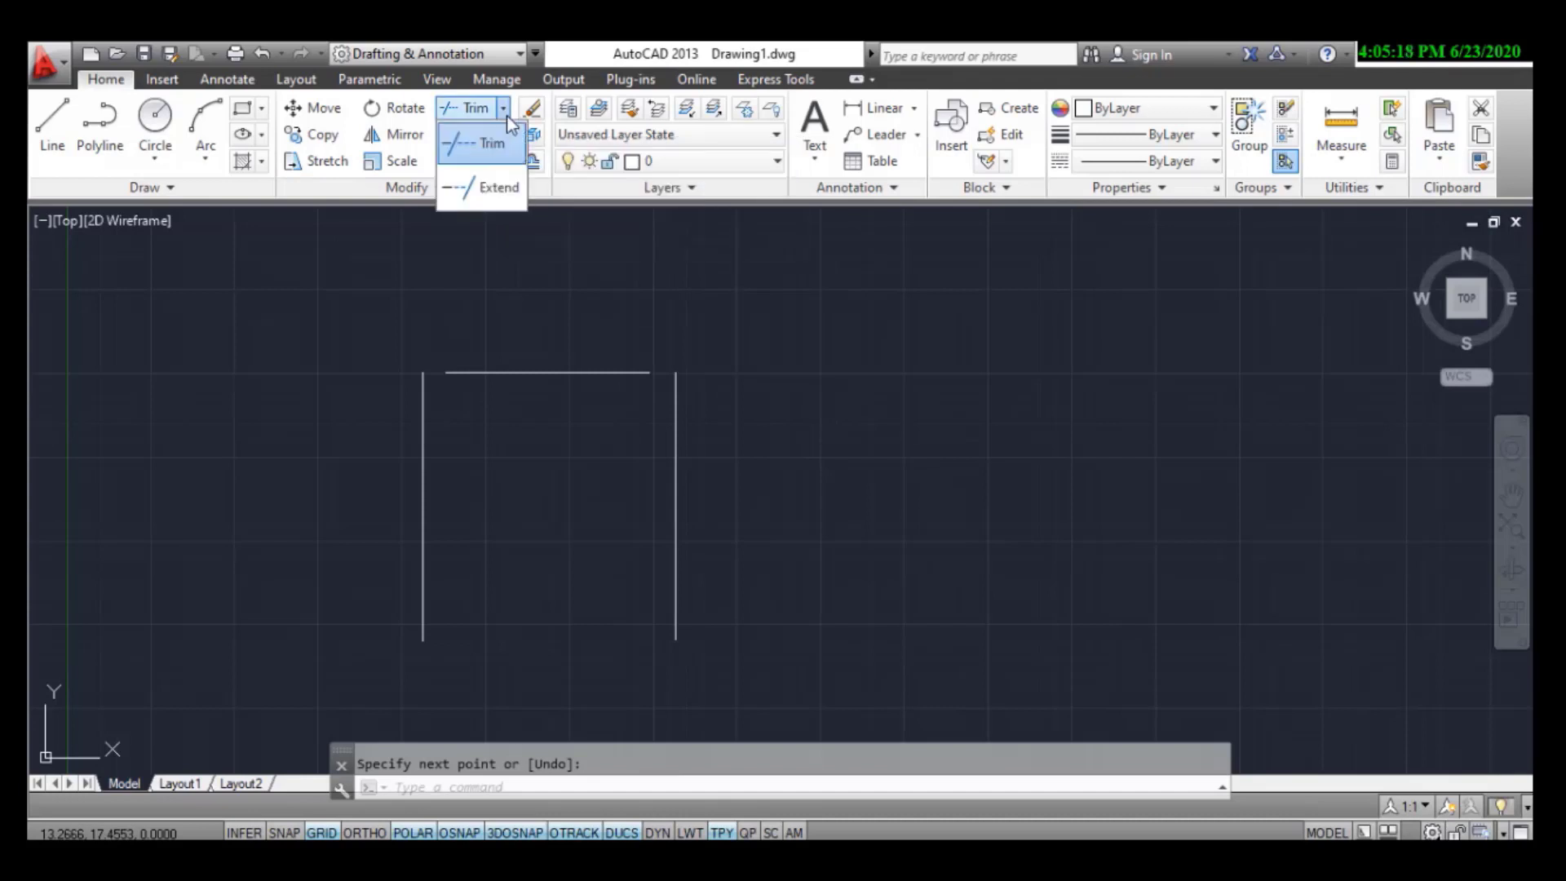
left_click(482, 189)
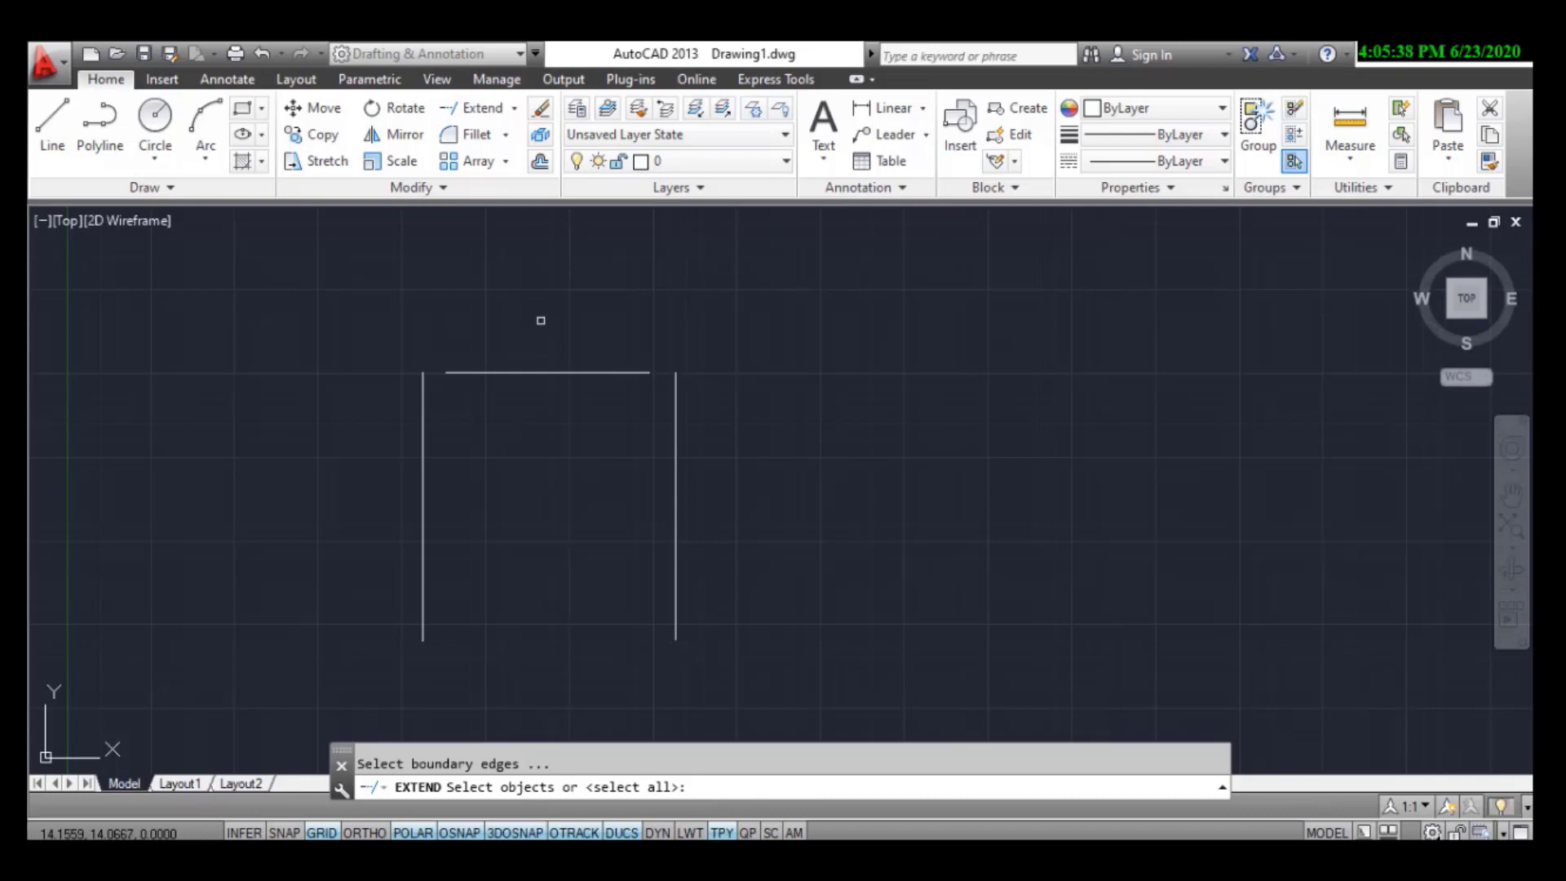
key("Return")
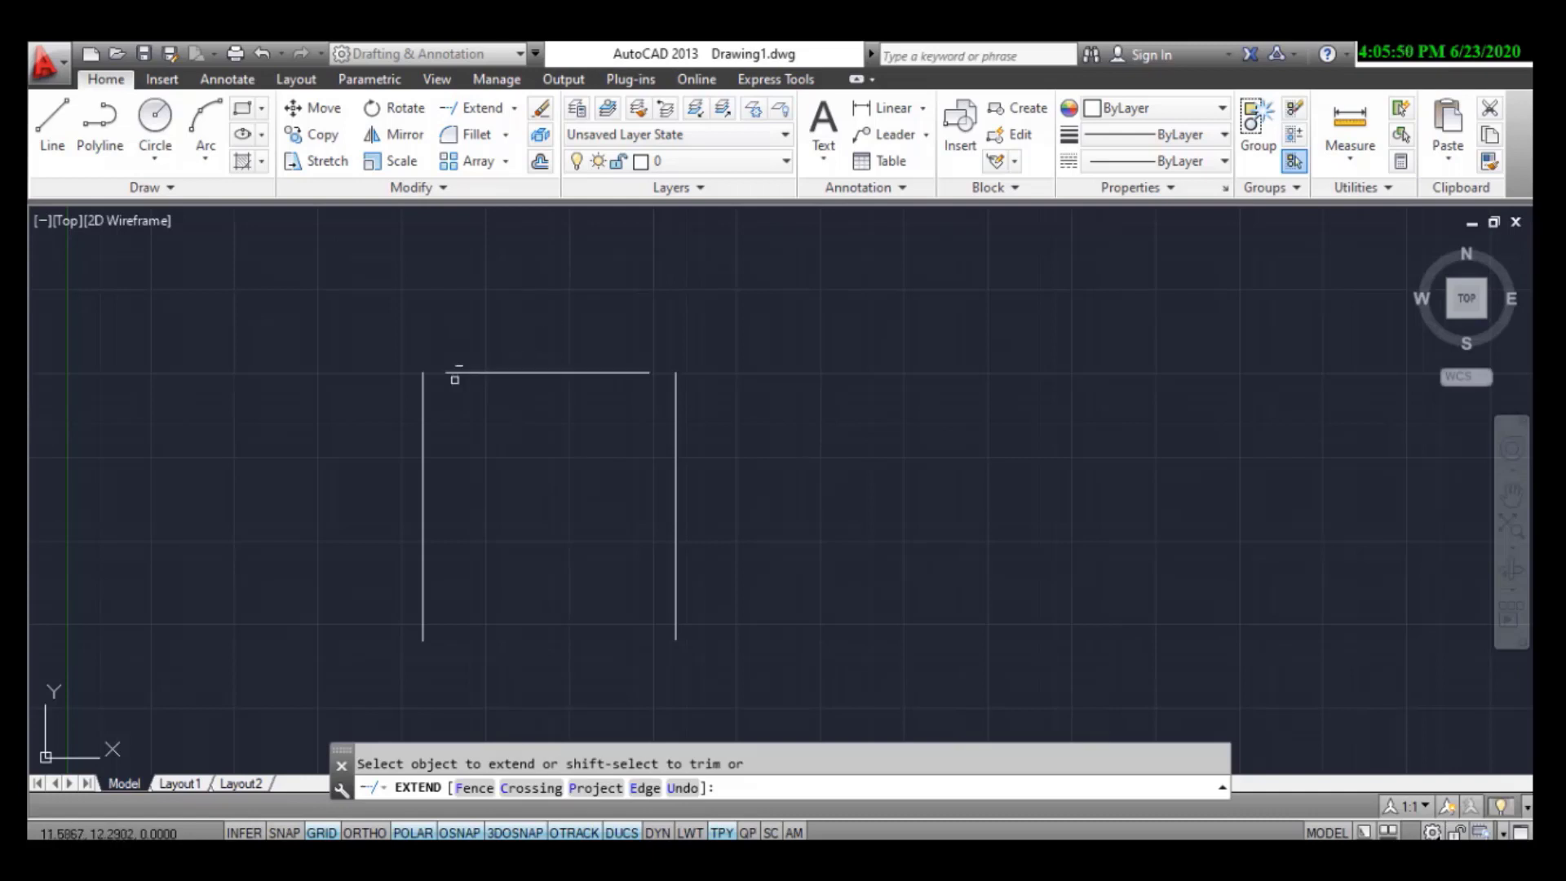
left_click(457, 372)
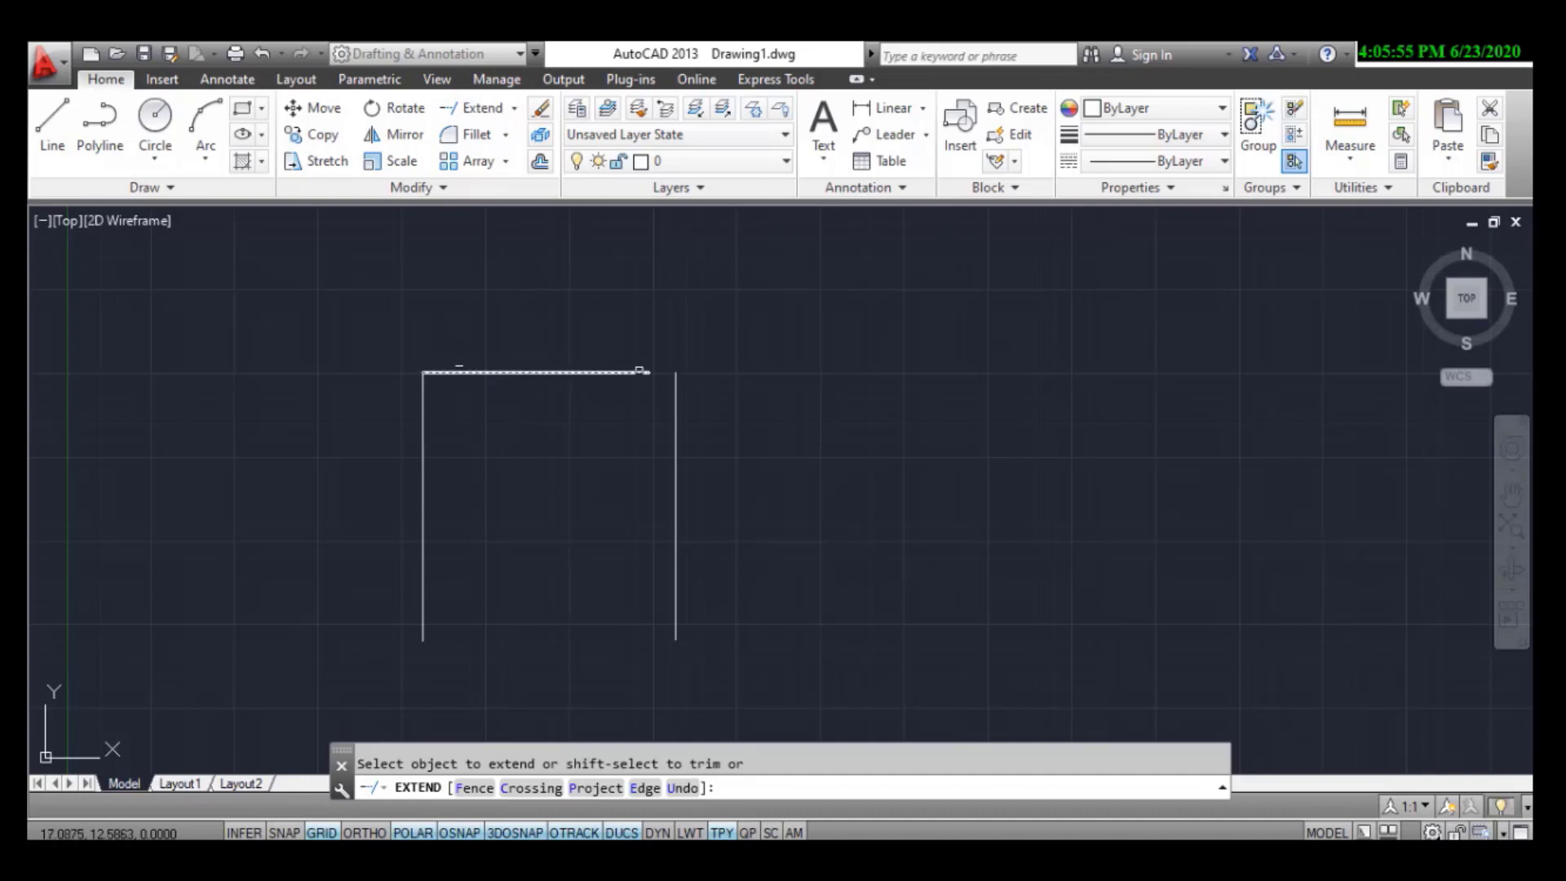
left_click(640, 372)
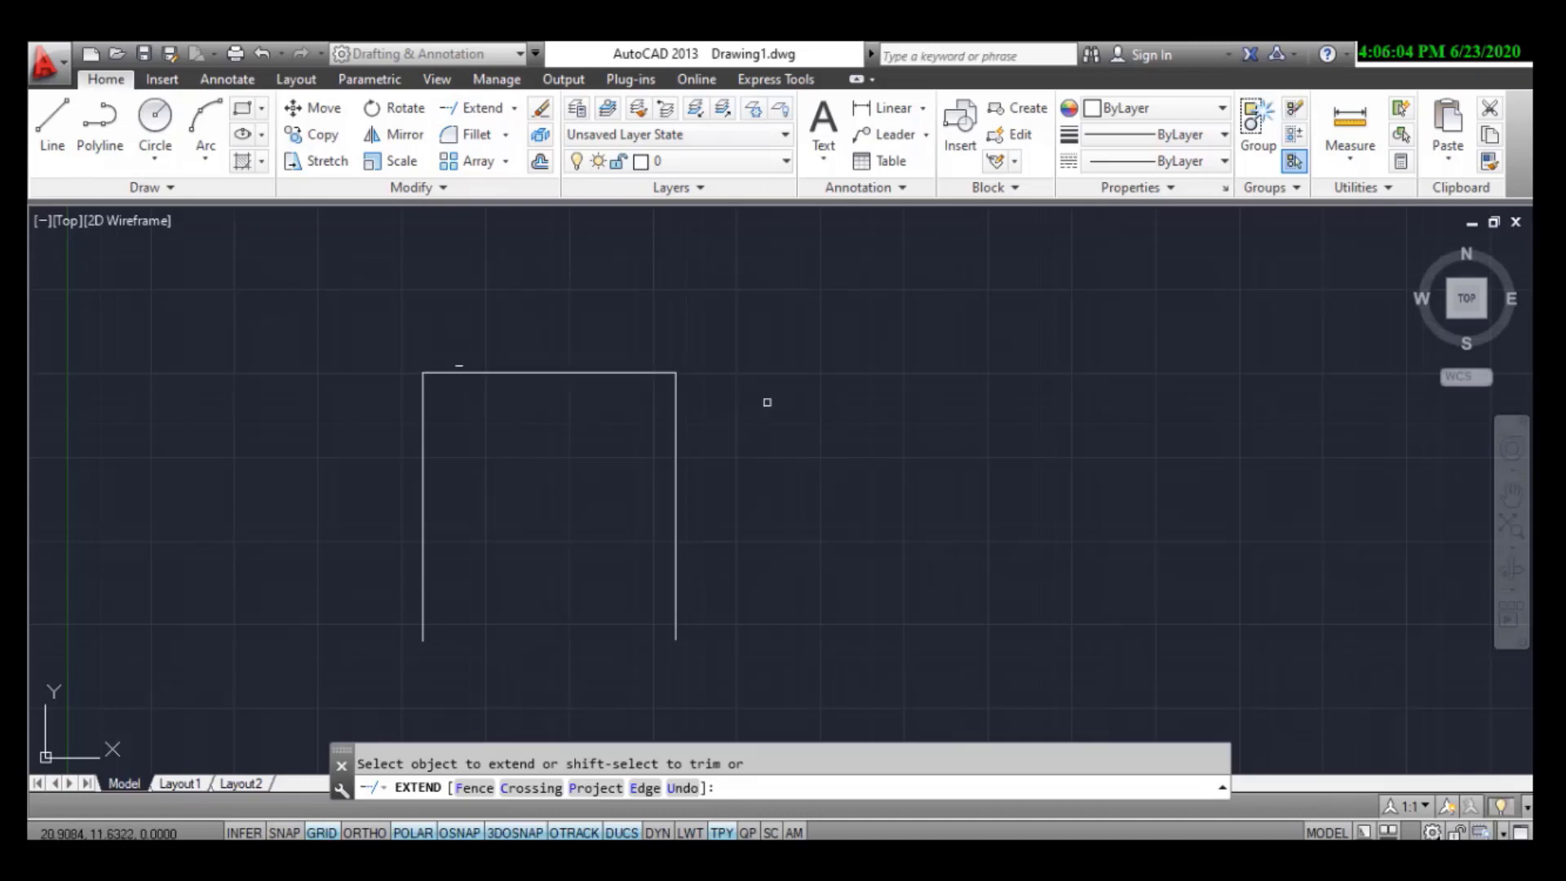
right_click(769, 396)
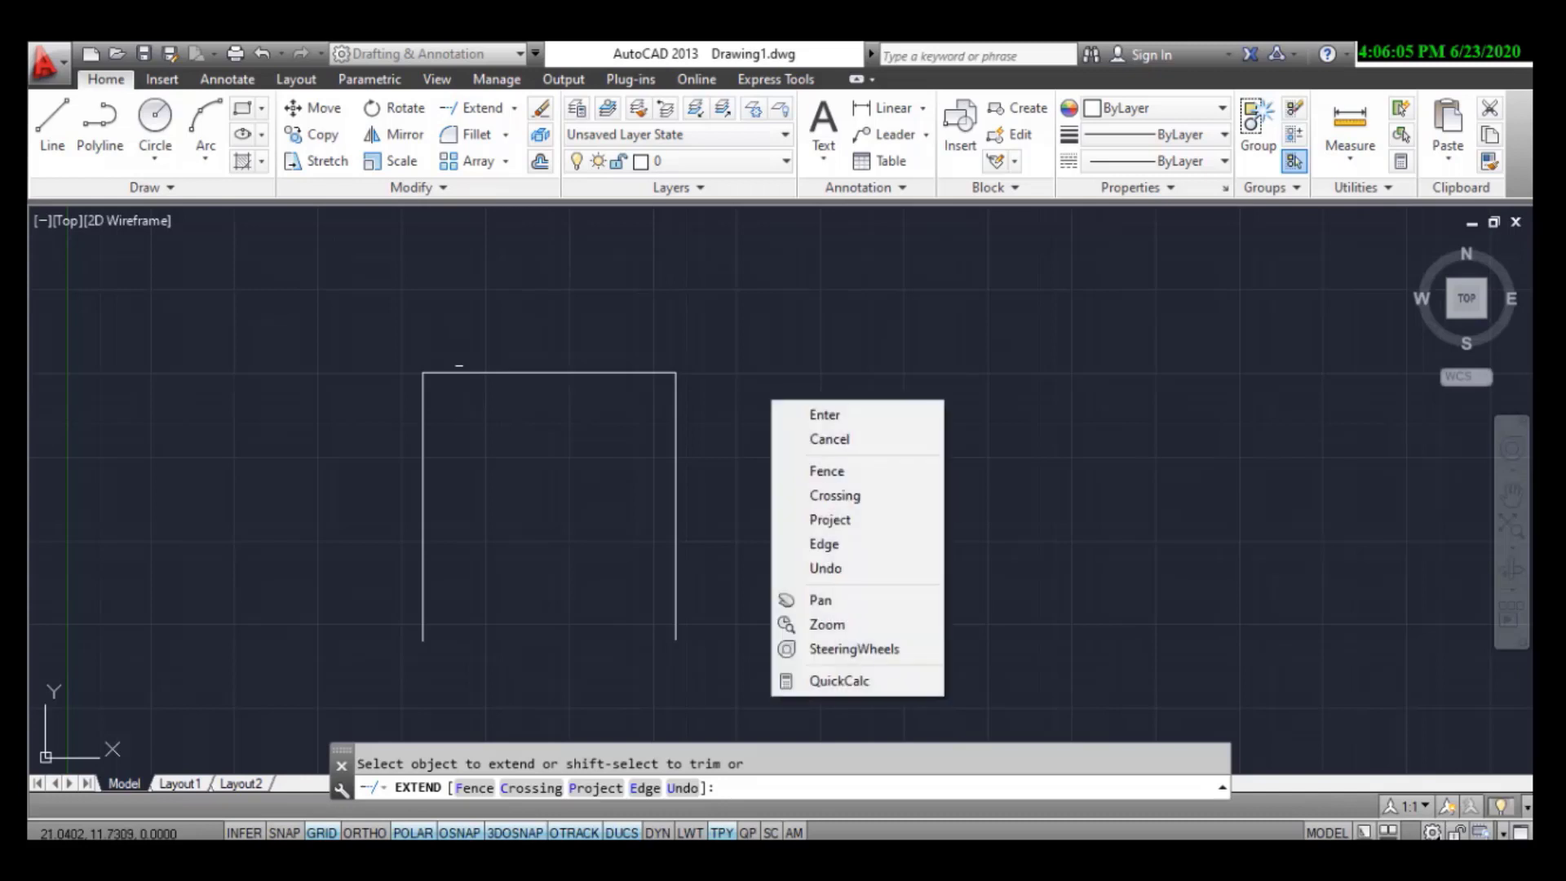
left_click(836, 416)
Step: Erase the two vertical lines and the extended horizontal line joining them
left_click(796, 296)
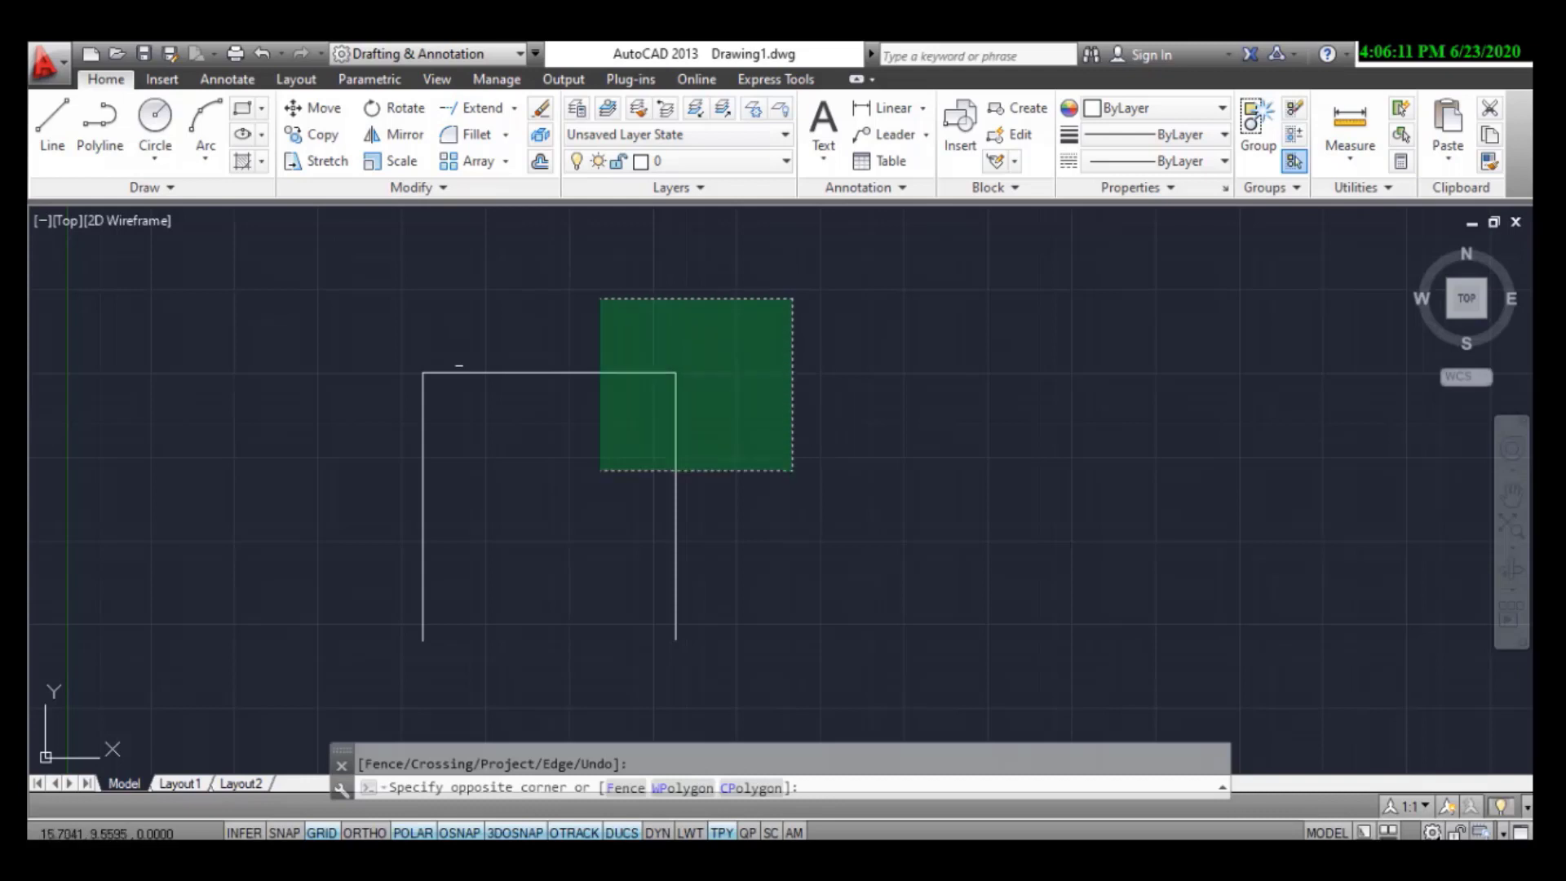
left_click(355, 543)
right_click(355, 543)
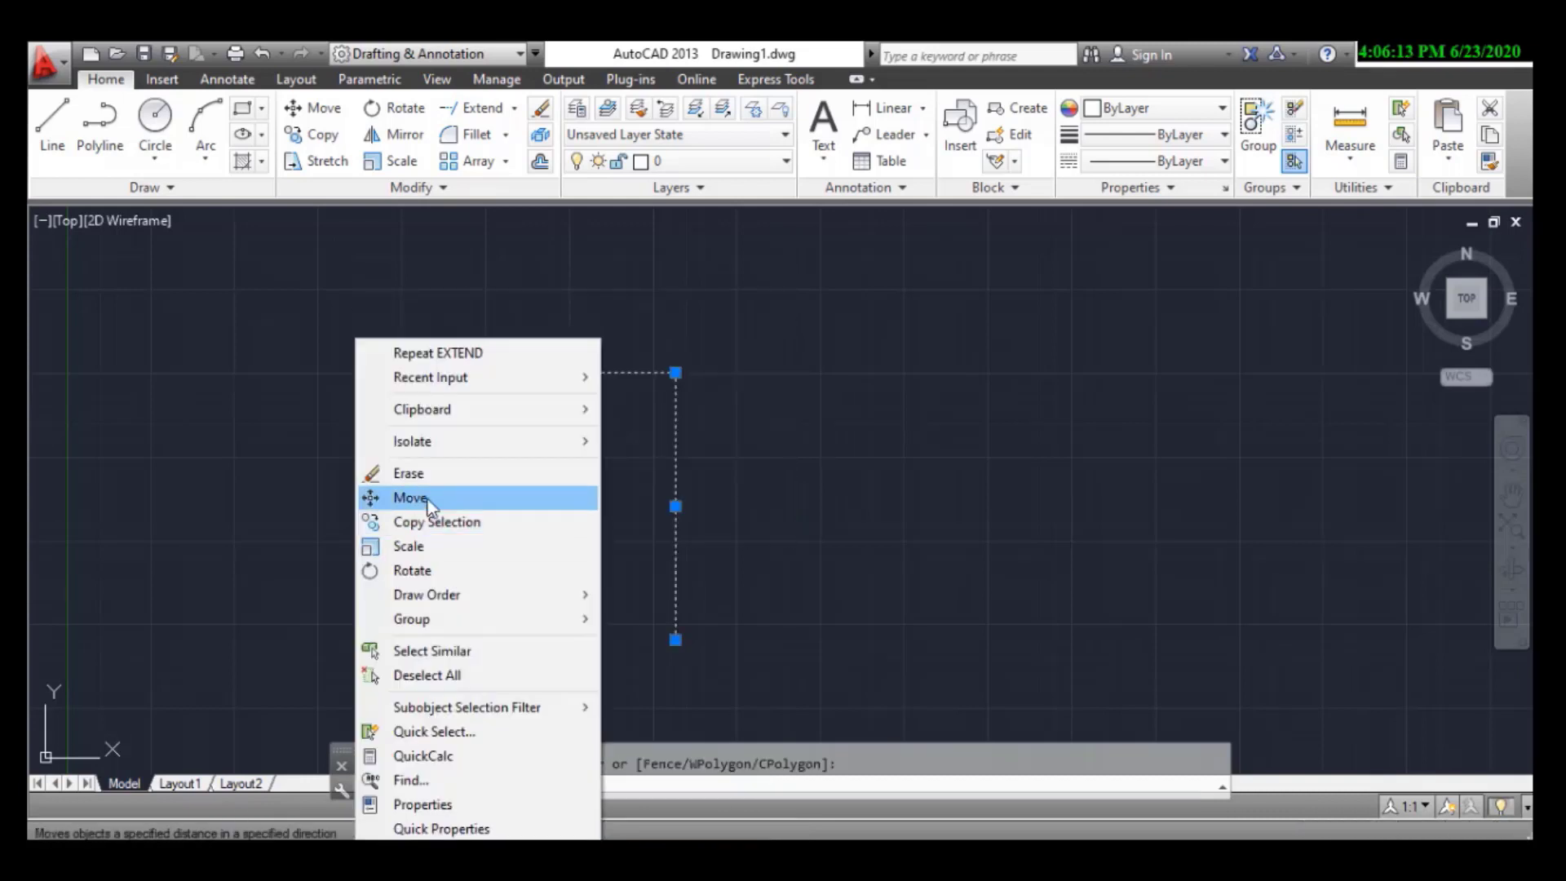
left_click(442, 480)
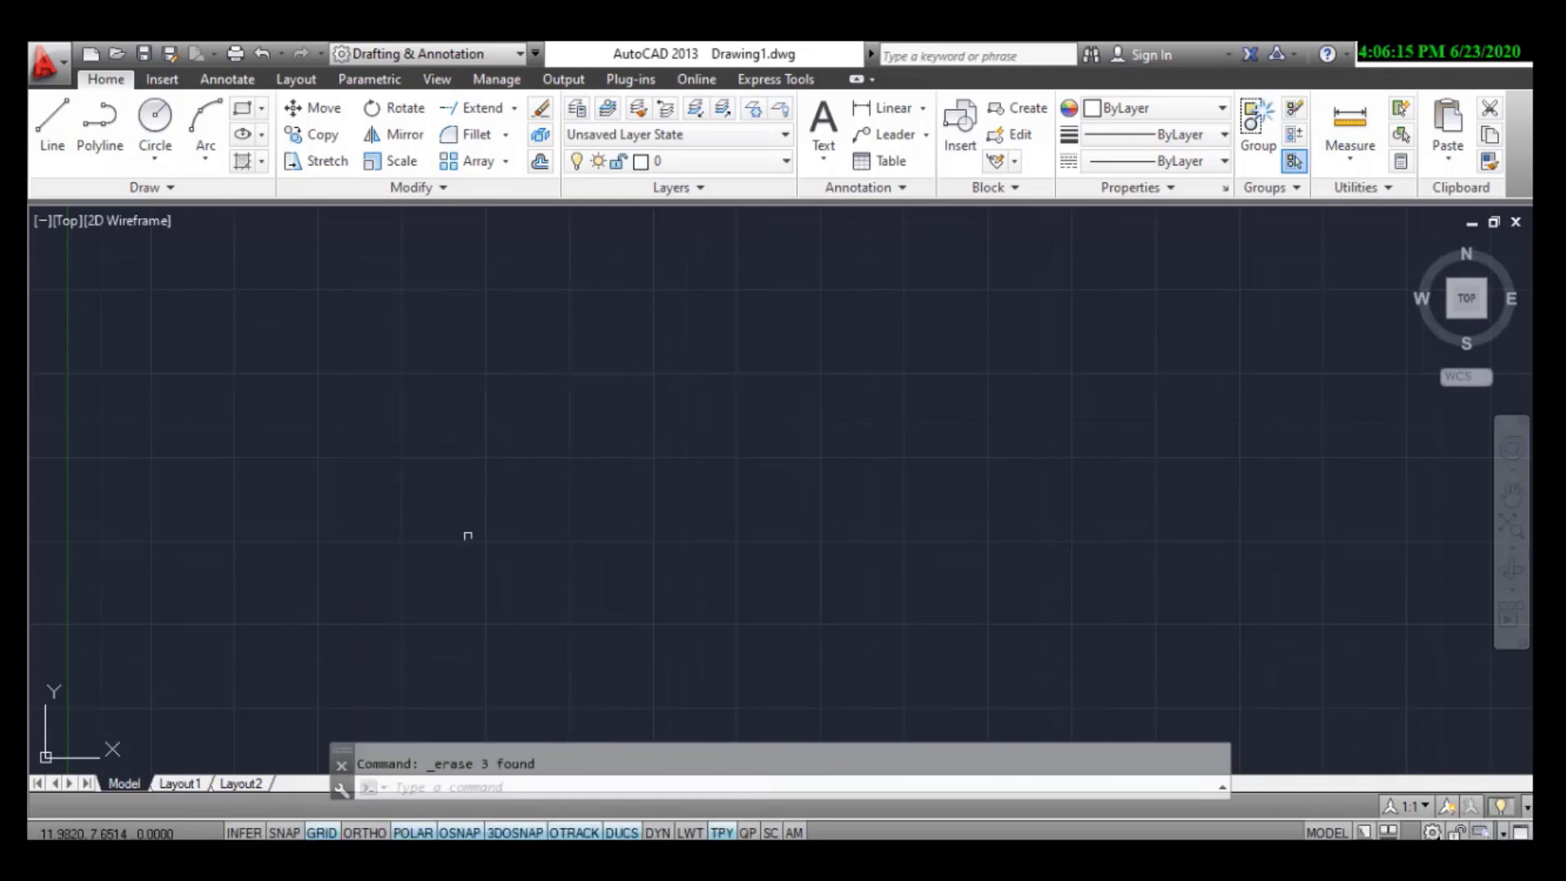